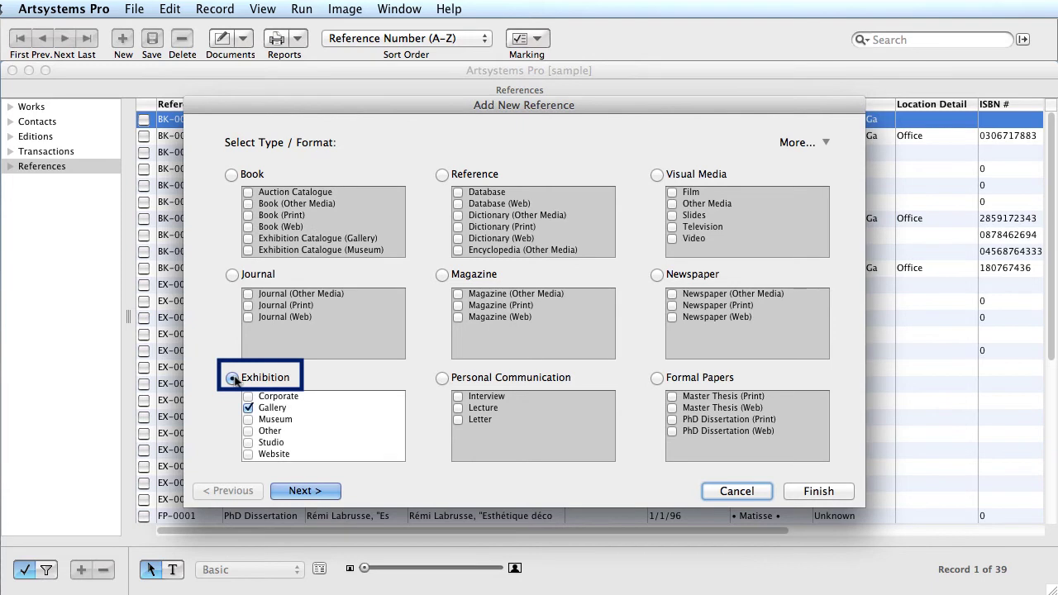
# Create a new exhibition reference in the Museum format with the Whitney Museum of American Art as its contact, without linking any works.
pyautogui.click(250, 419)
pyautogui.click(304, 491)
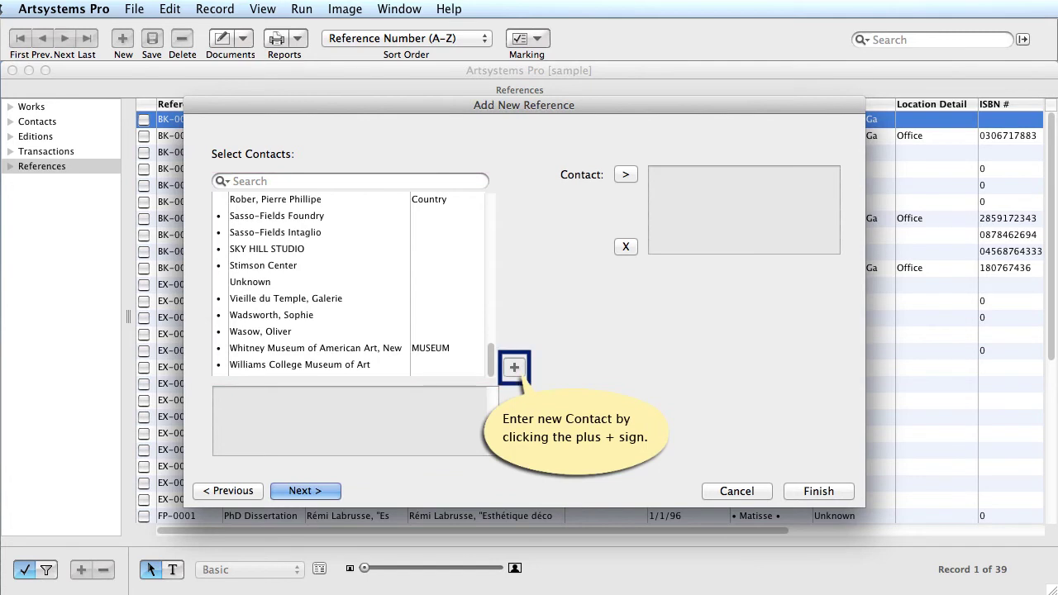
pyautogui.click(258, 350)
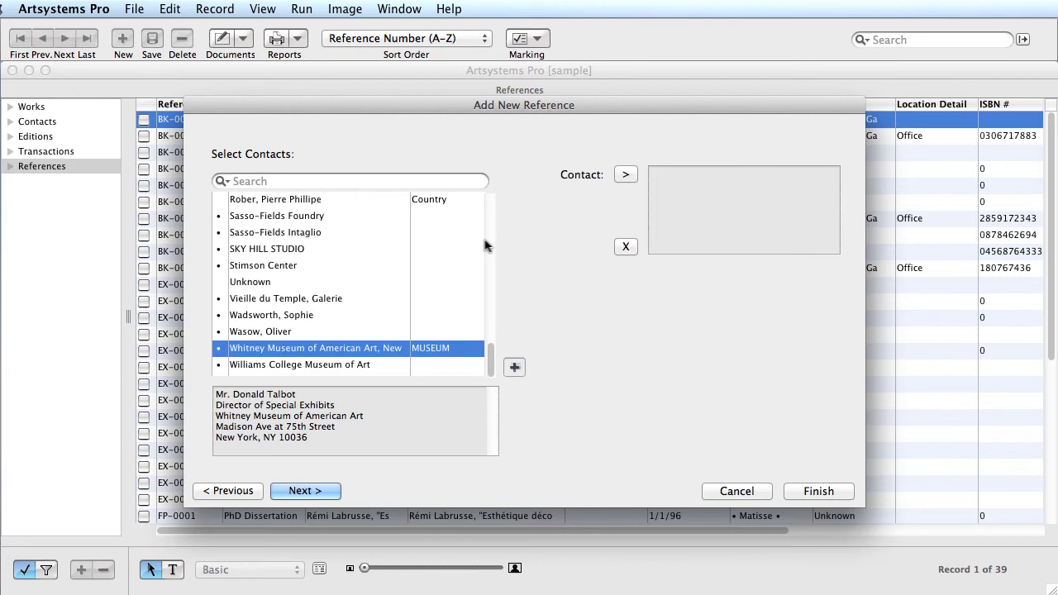
pyautogui.click(625, 176)
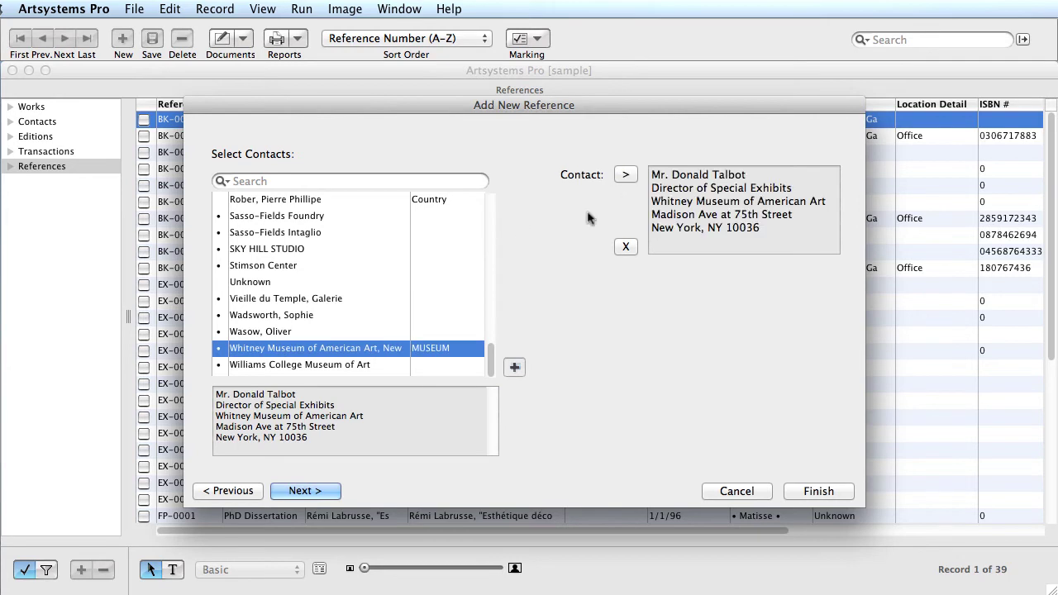
pyautogui.click(327, 491)
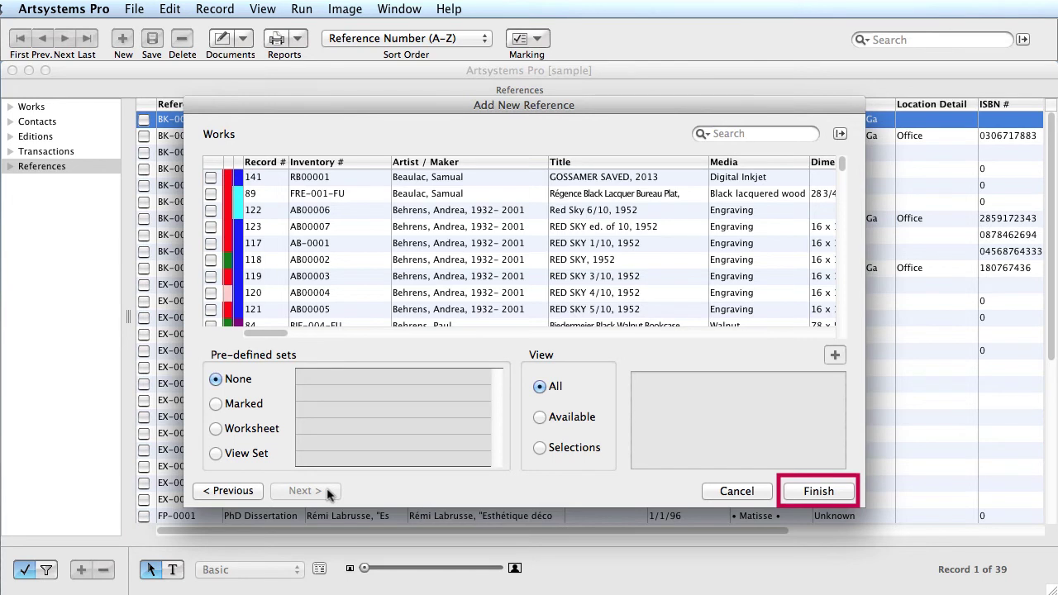
pyautogui.click(816, 491)
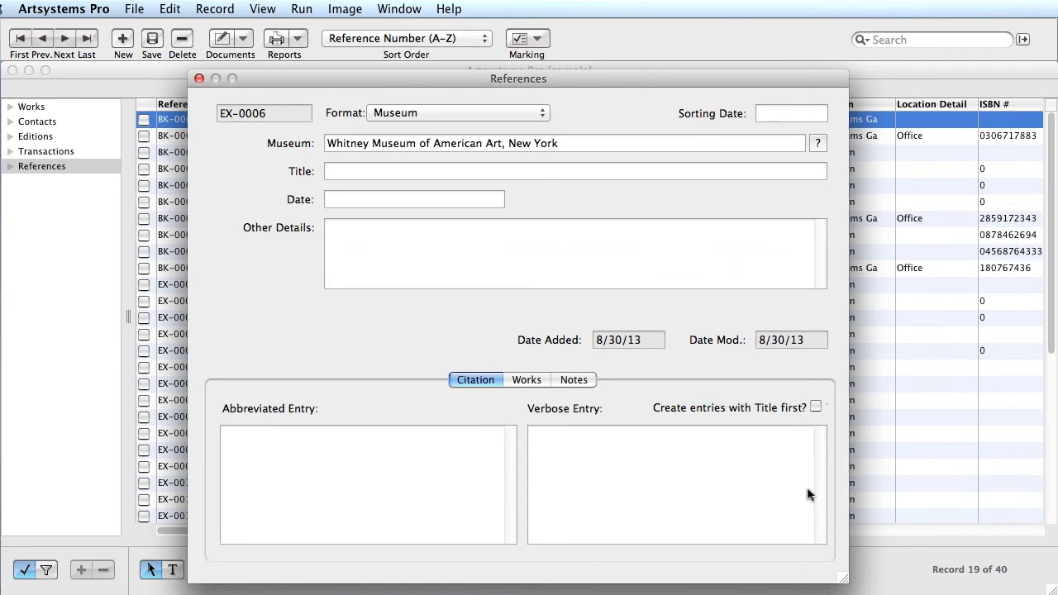
# Enter "I, YOU, ME" as the exhibition title and "April 25 to September 1 2013" as its date.
pyautogui.click(510, 172)
pyautogui.write('I, YOU, ME')
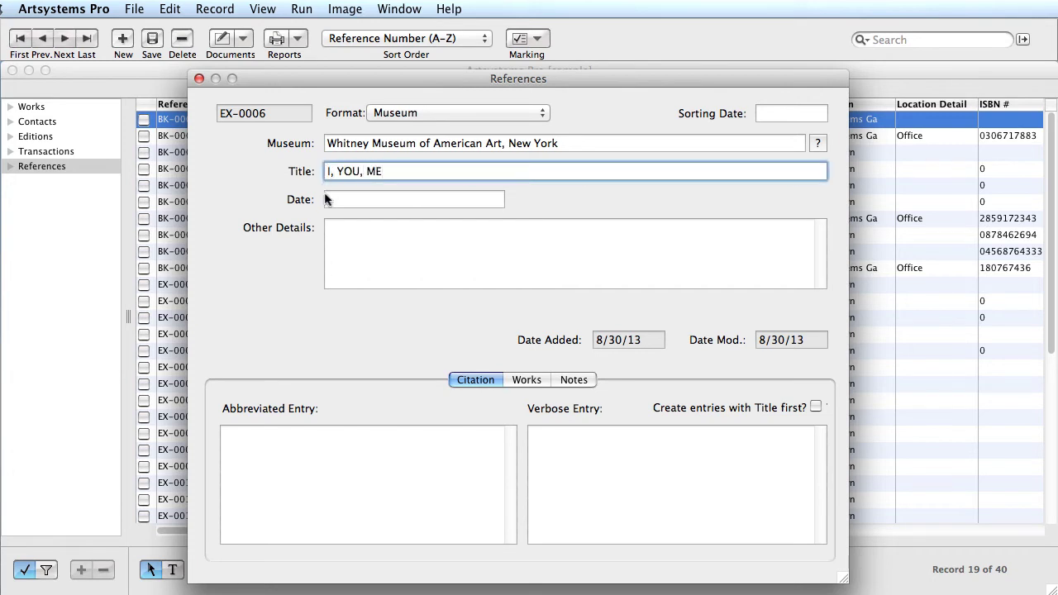
pyautogui.click(463, 199)
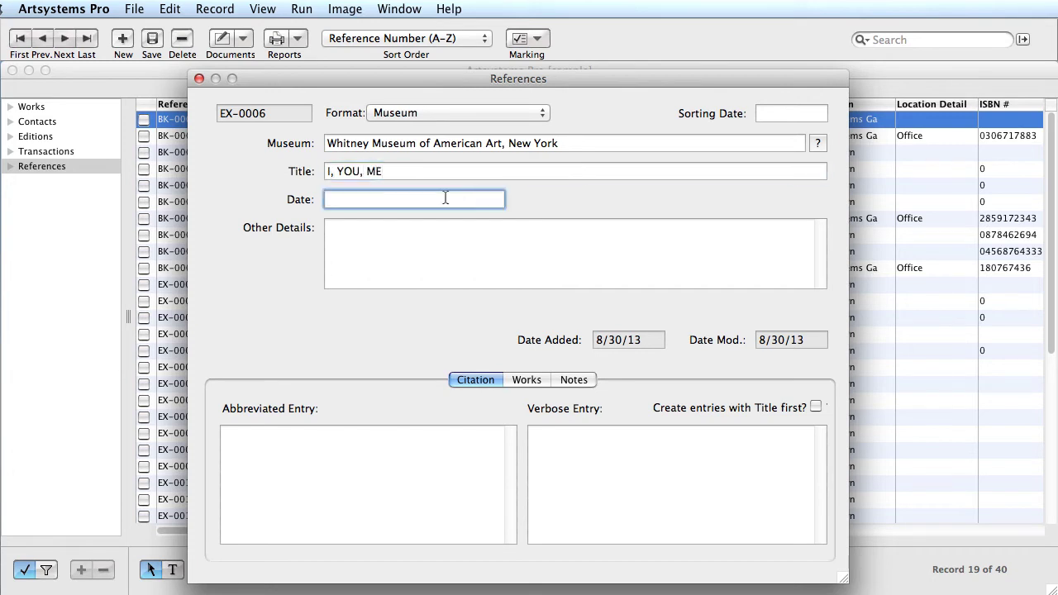
pyautogui.write('April 25 to September 1 2013')
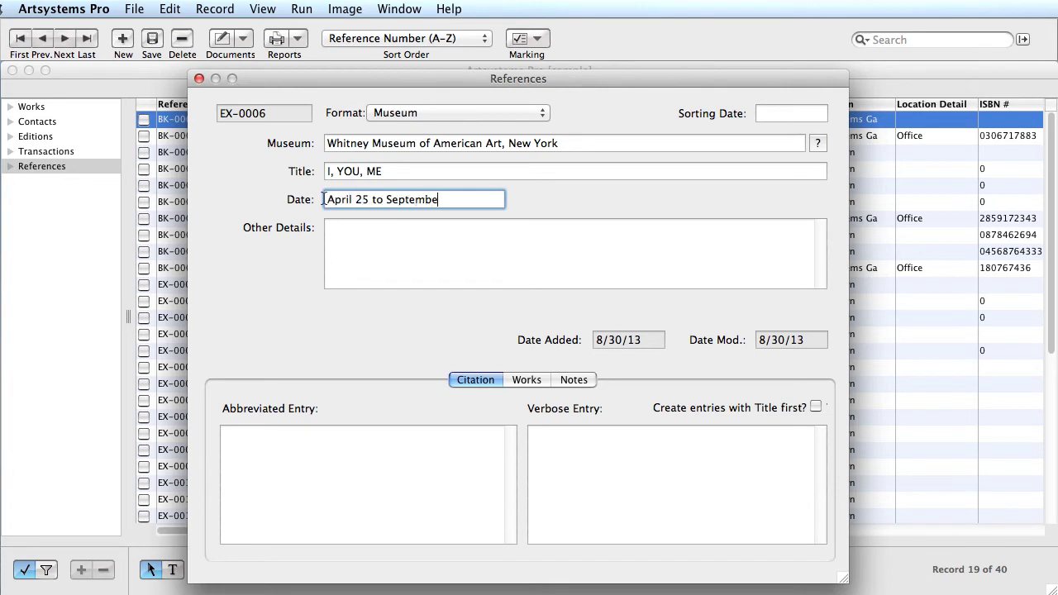
# Enter "Exhibition of early nineties, Robert Gober, Robert Mapplethorpe, Cindy Sherman, Kiki Smith" as other details and save the record to generate its citation entries.
pyautogui.click(325, 228)
pyautogui.write('Exhibition of early nineties, Robert Gober, Robert Mapplethorpe,  Cindy Sherman, Kiki Smith')
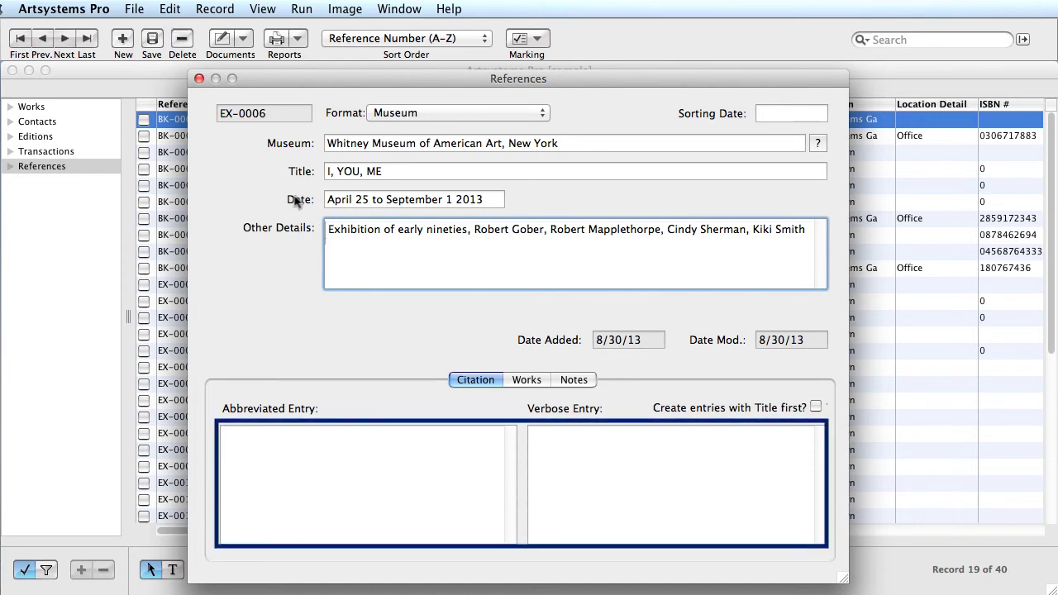
pyautogui.click(152, 39)
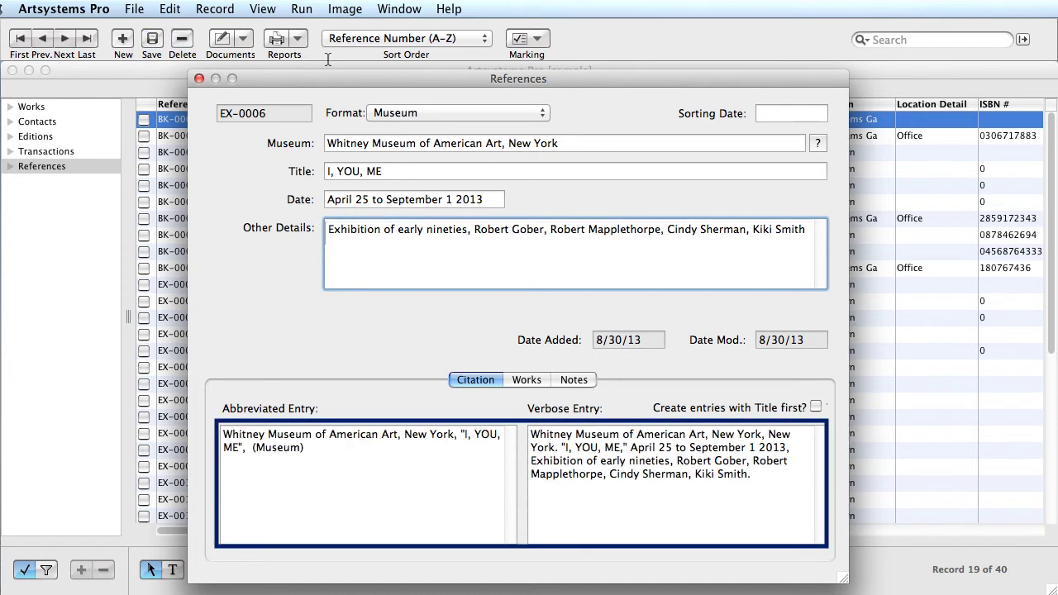
# Set the reference's sorting date to 04/01/13.
pyautogui.click(766, 114)
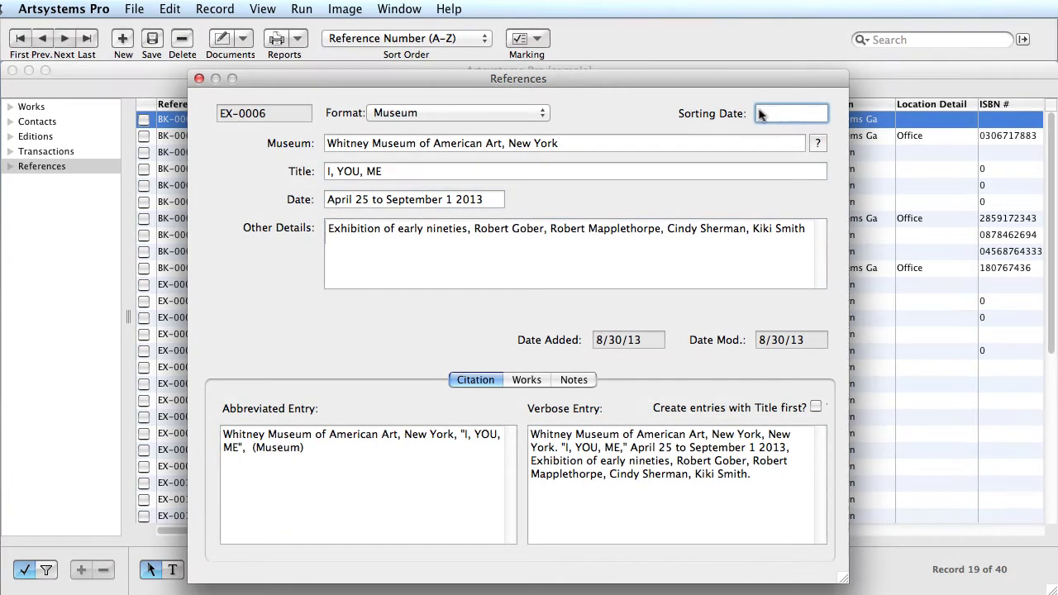
pyautogui.write('04/01/13')
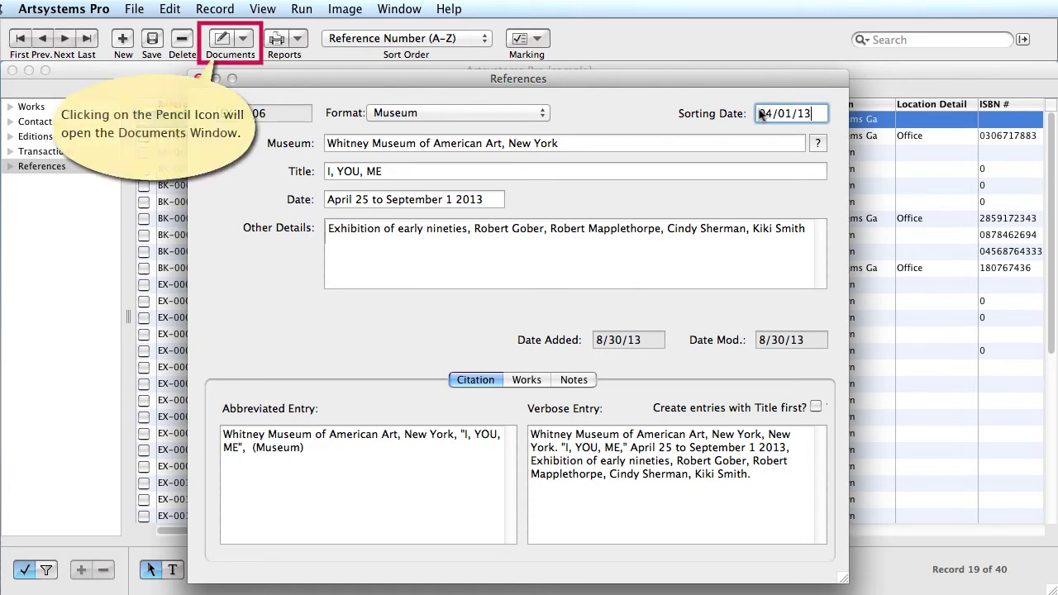
# View the reference's attached document list, open I_YOU_WE_NEW YORKER.doc in Word, and close the document.
pyautogui.press('super+d')
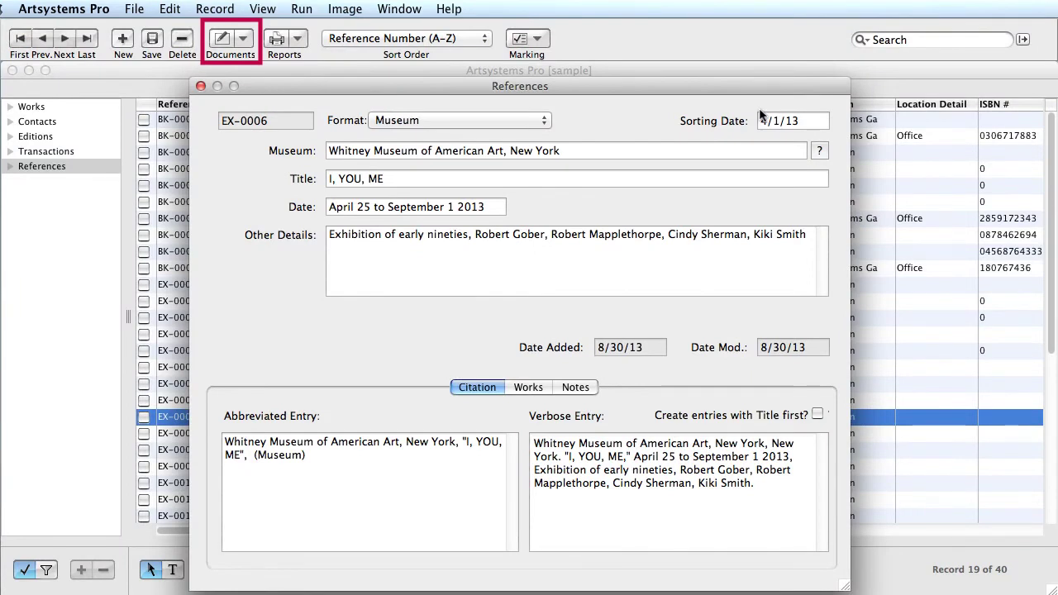
pyautogui.click(223, 39)
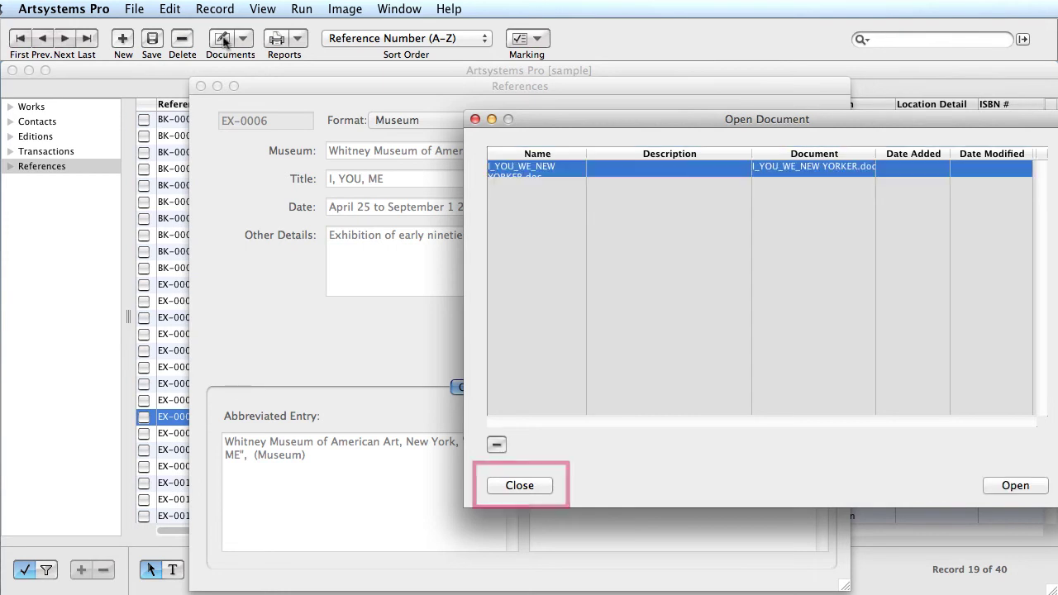
pyautogui.click(519, 486)
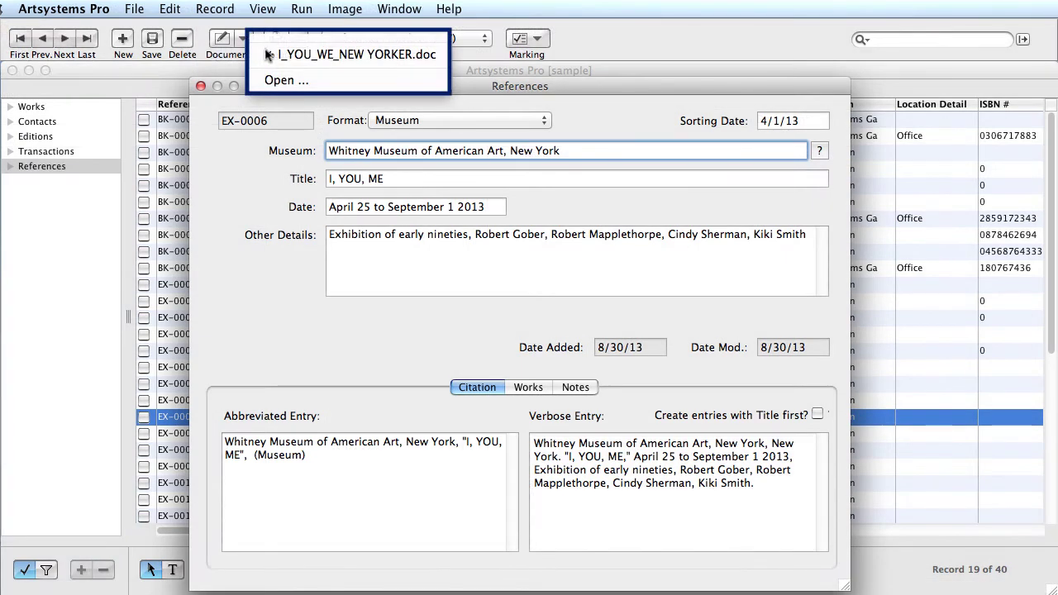
pyautogui.click(275, 56)
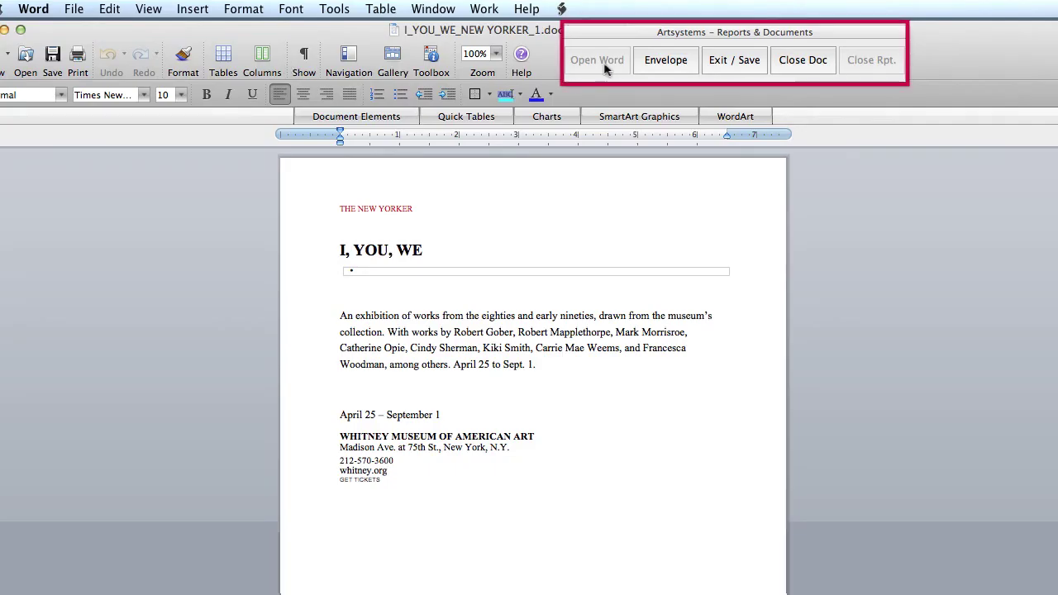
pyautogui.click(797, 66)
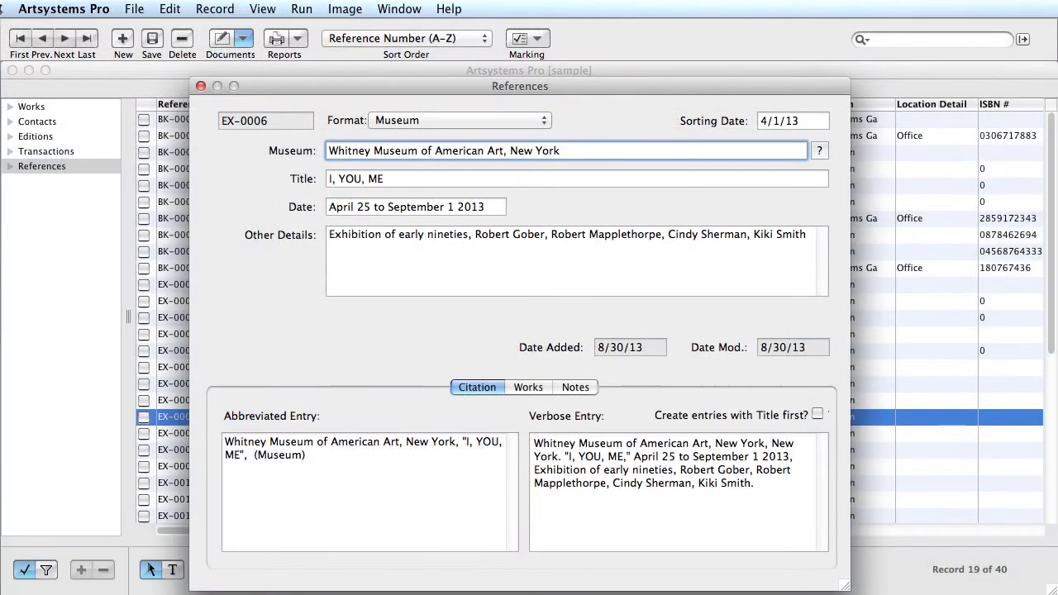
# Copy the artist names from the other details into the reference's notes, and return to its citation.
pyautogui.press('Tab')
pyautogui.press('Tab')
pyautogui.press('Tab')
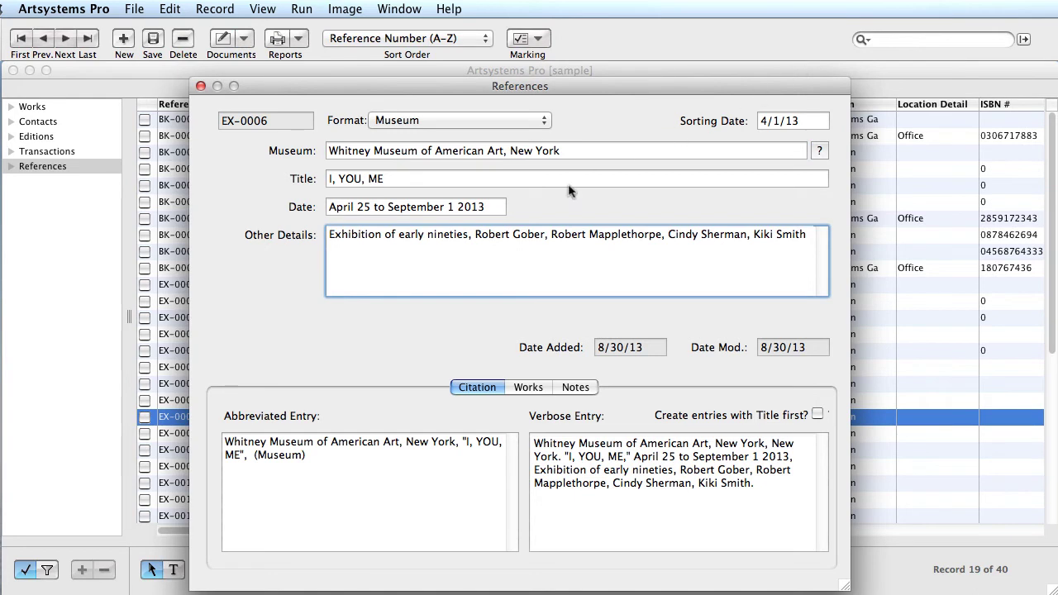
pyautogui.moveTo(474, 235); pyautogui.dragTo(808, 236)
pyautogui.rightClick(781, 234)
pyautogui.click(810, 258)
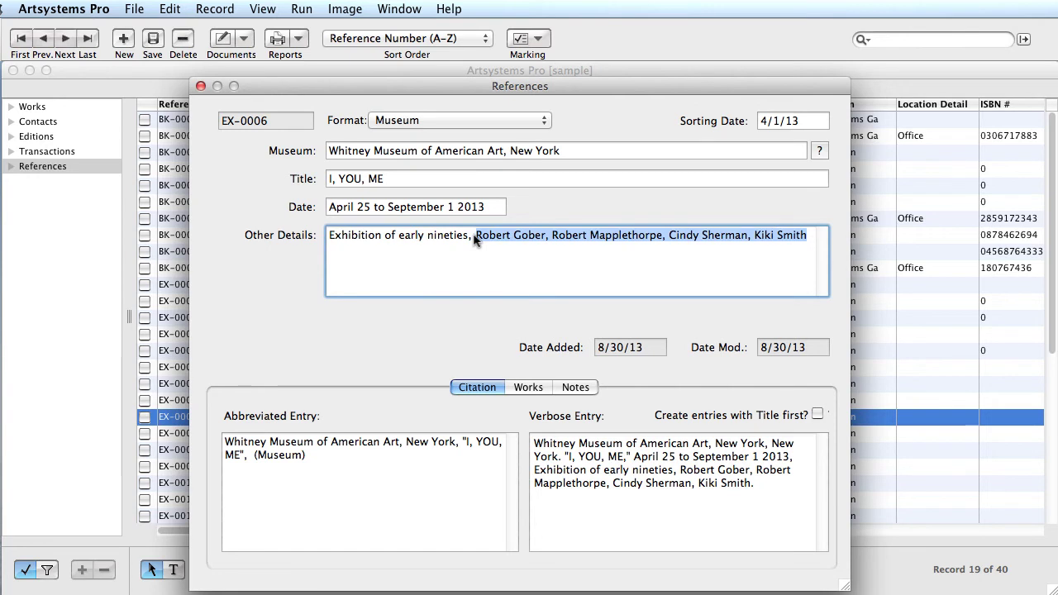
pyautogui.click(577, 387)
pyautogui.rightClick(507, 477)
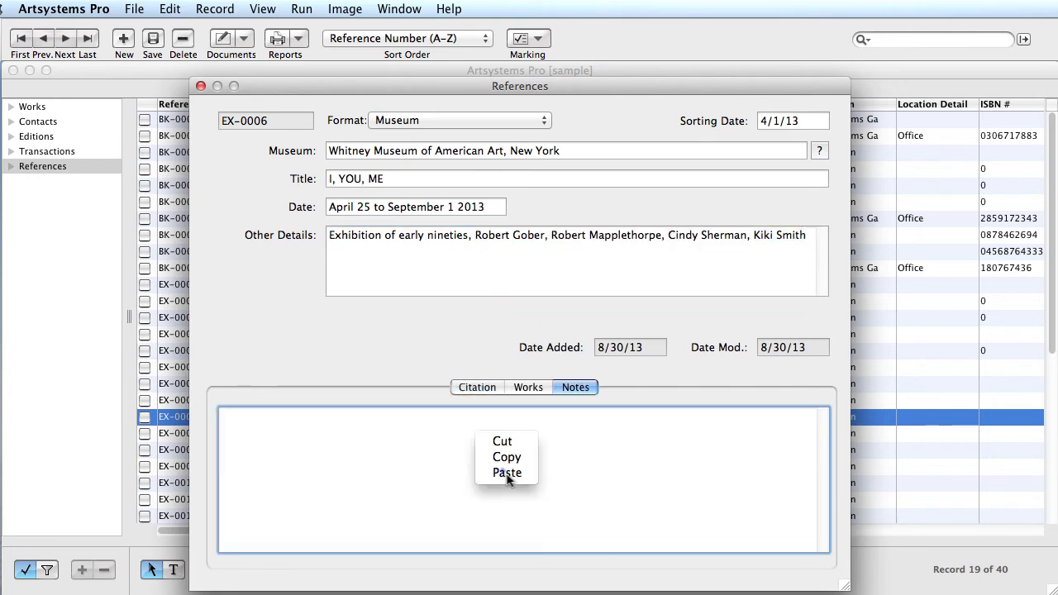
pyautogui.click(506, 473)
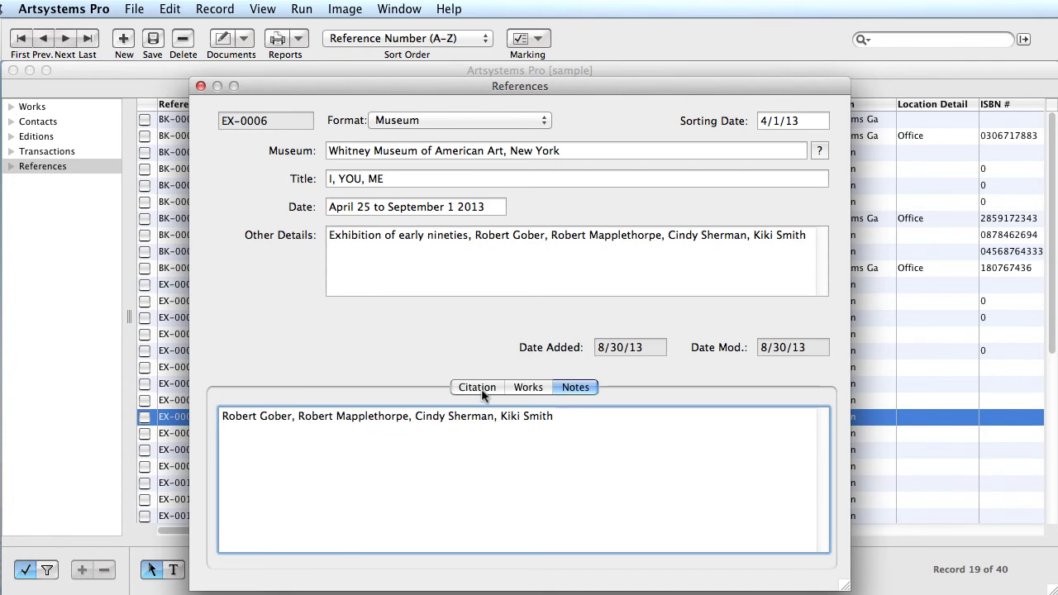
pyautogui.click(479, 389)
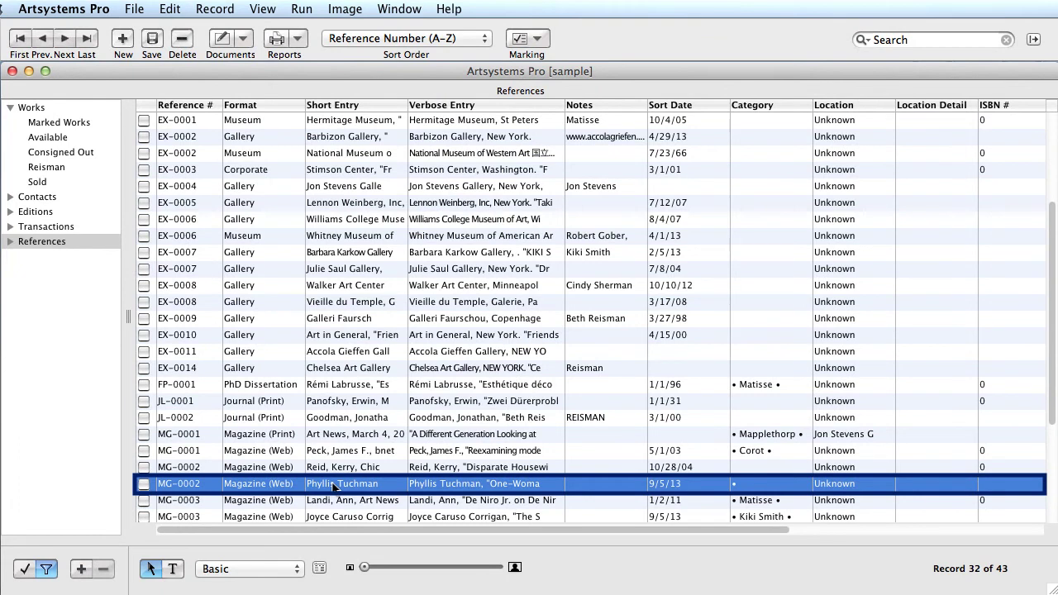
# Assign the category Cindy Sherman to the magazine reference MG-0002 "One-Woman Show" and close its record.
pyautogui.doubleClick(333, 487)
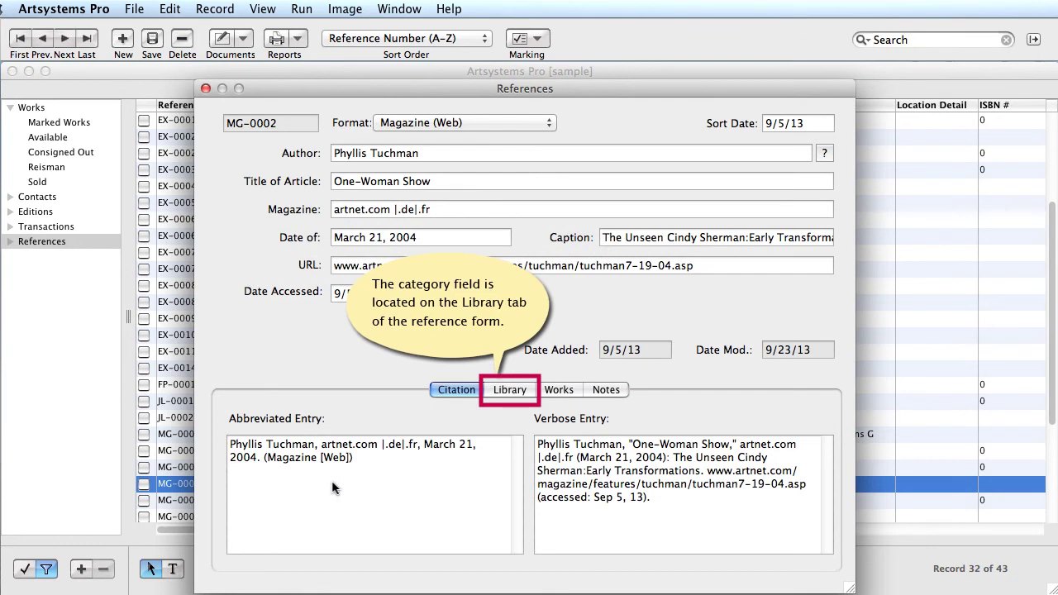
pyautogui.click(502, 396)
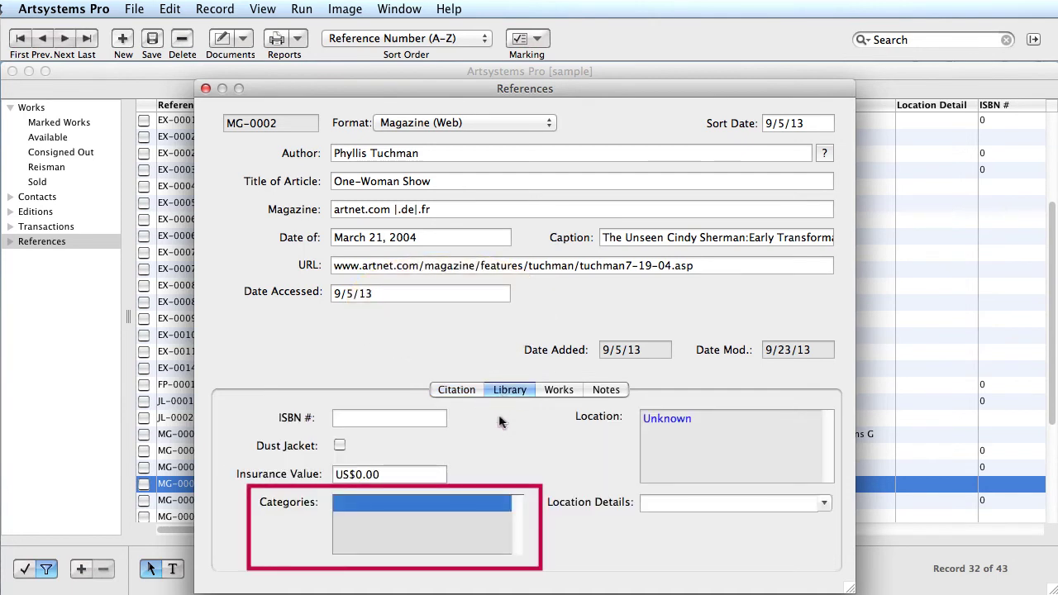
pyautogui.click(502, 506)
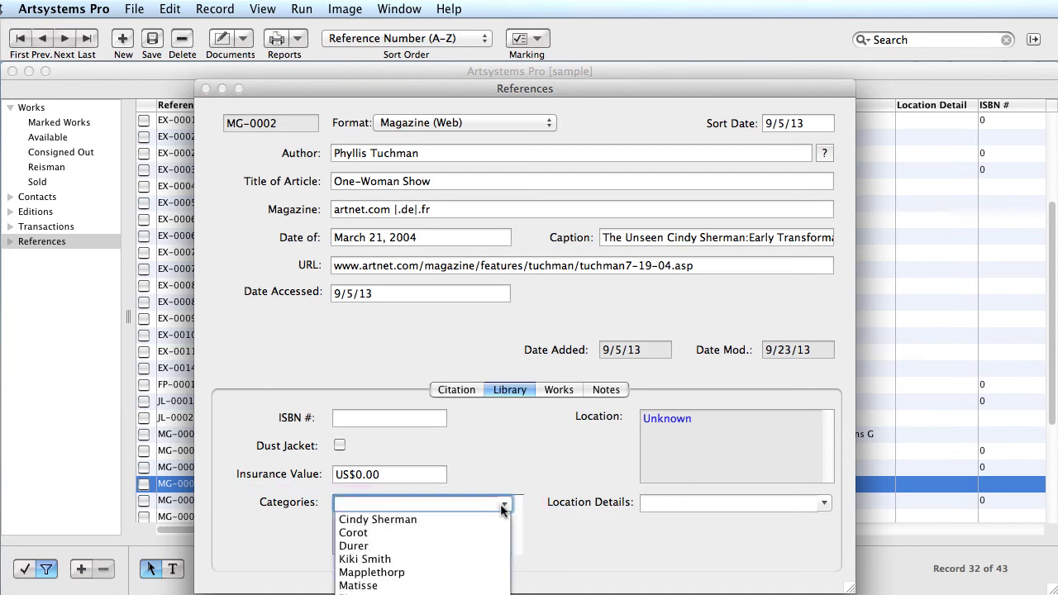
pyautogui.click(403, 519)
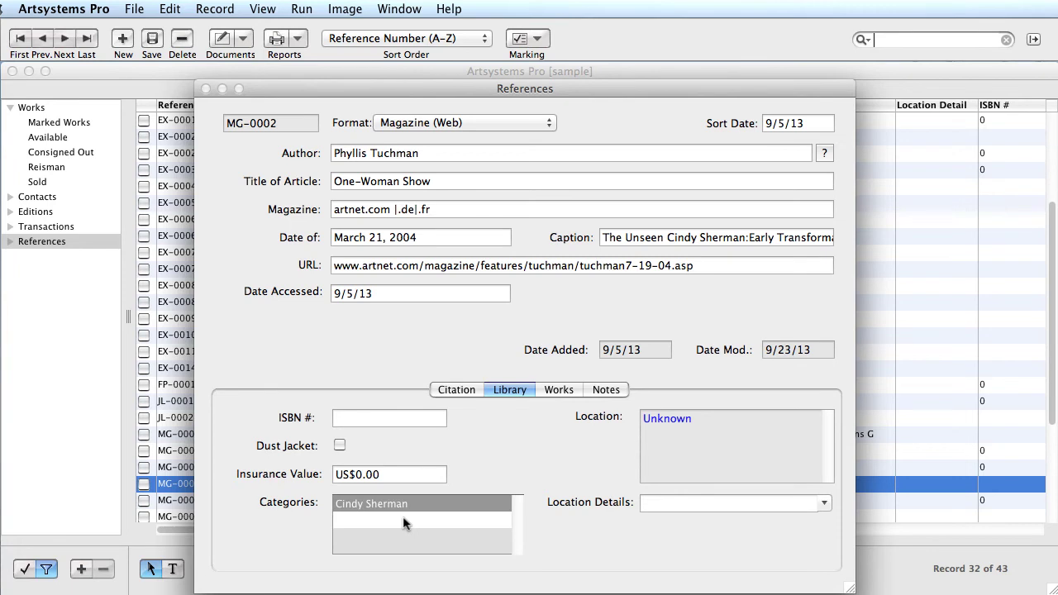
pyautogui.click(206, 88)
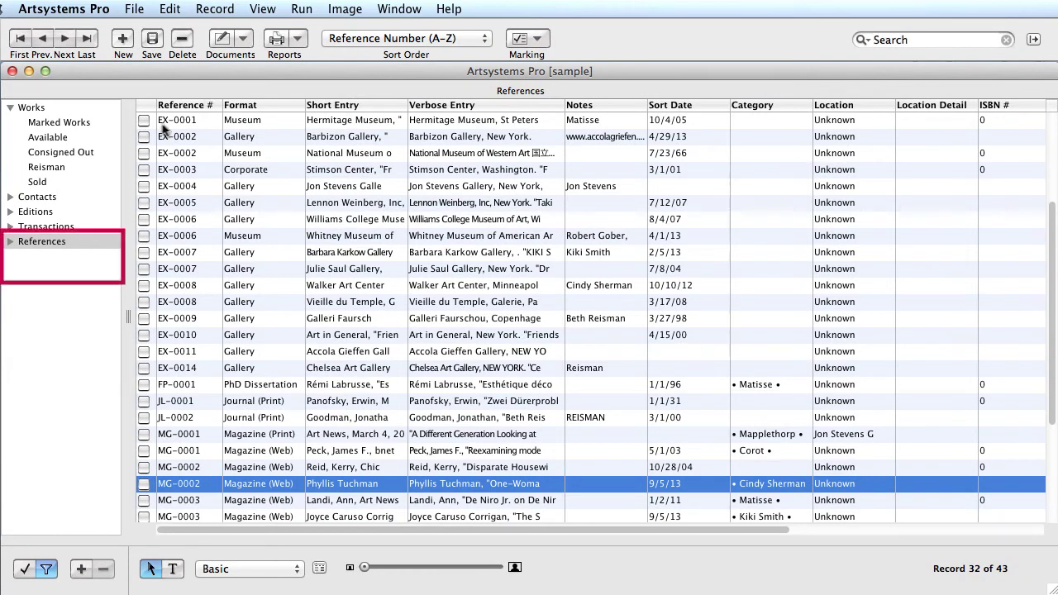
# Expand the existing References view sets and start a new one with the advanced criteria displayed.
pyautogui.click(10, 241)
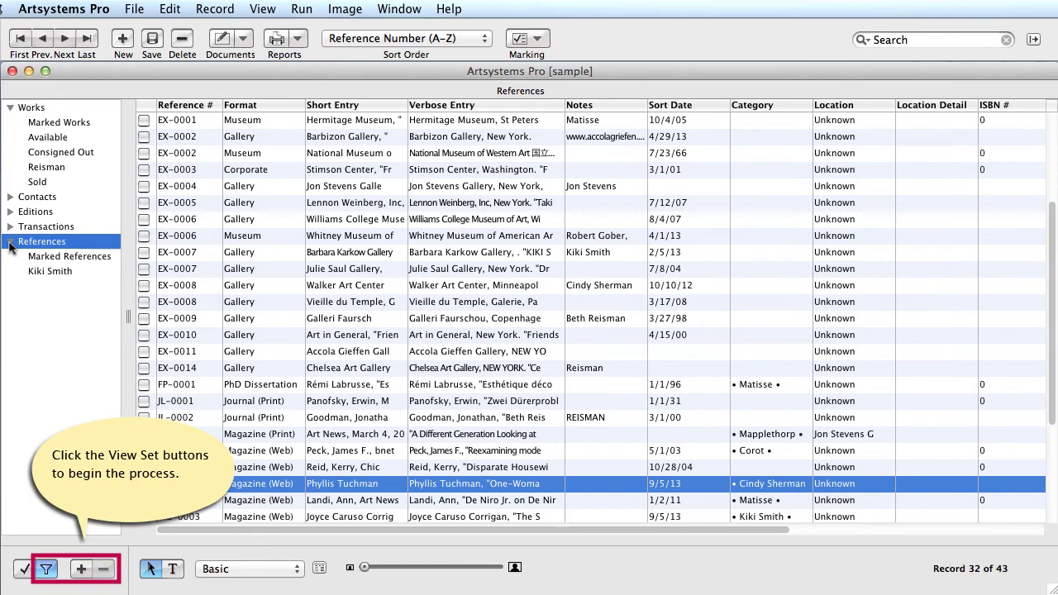
pyautogui.click(81, 570)
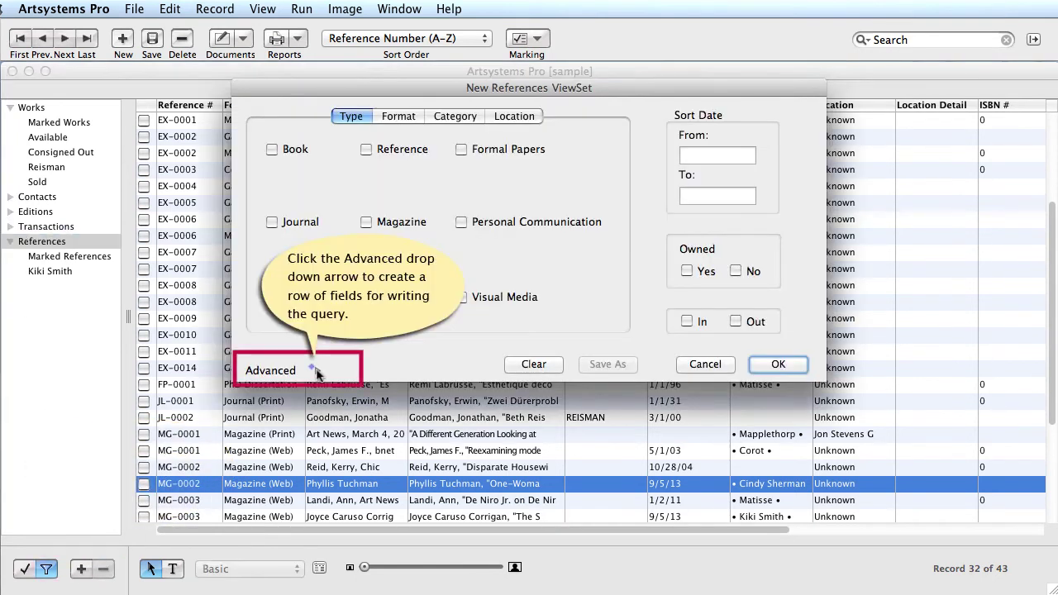
pyautogui.click(315, 369)
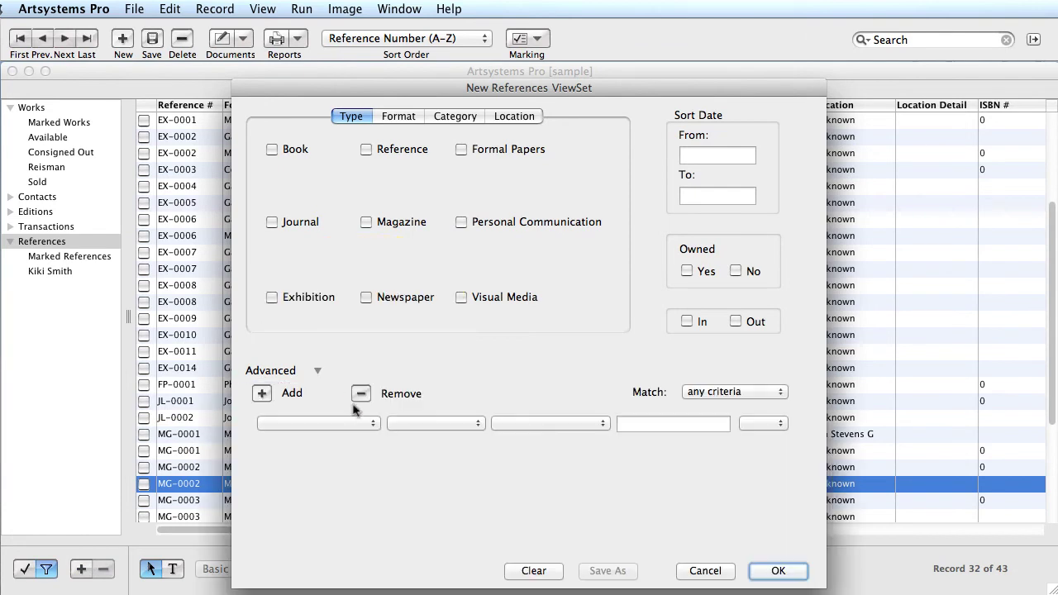
# Define the first view set criterion as Notes containing Cindy Sherman anywhere, joined to the next criterion by Or.
pyautogui.click(370, 425)
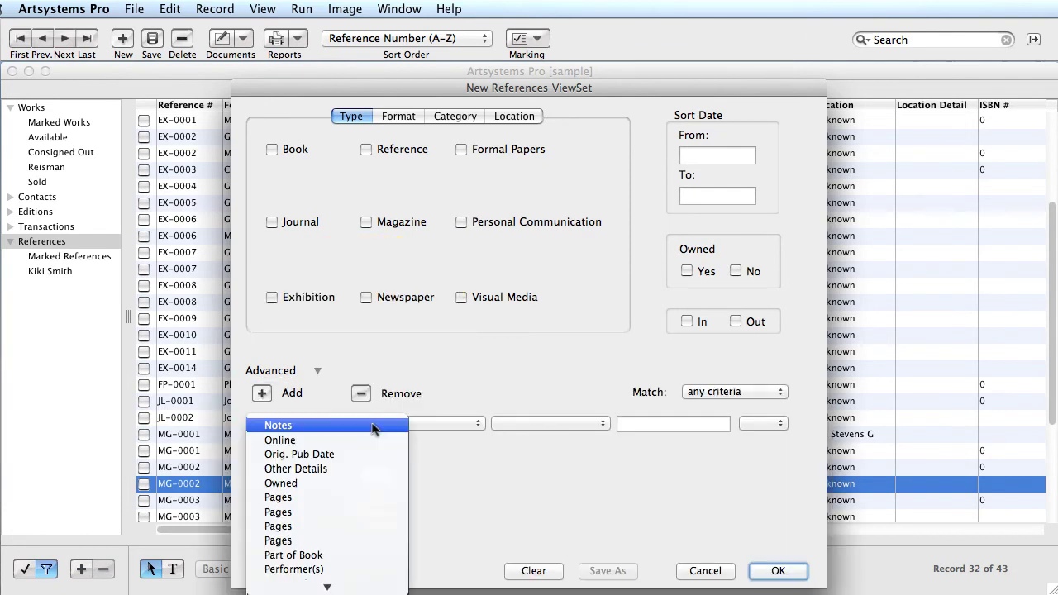
pyautogui.click(476, 423)
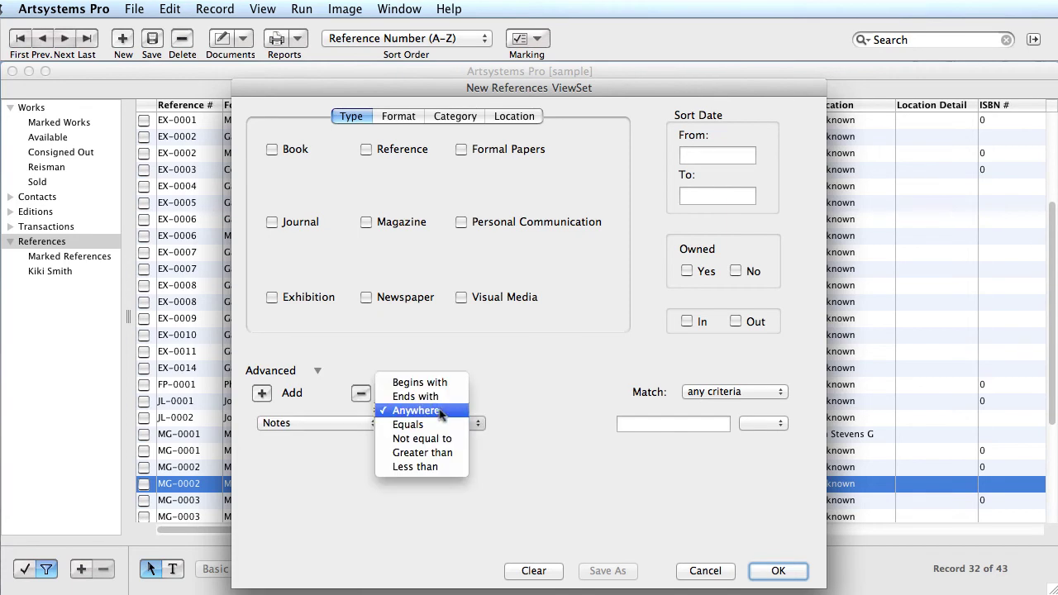
pyautogui.click(440, 410)
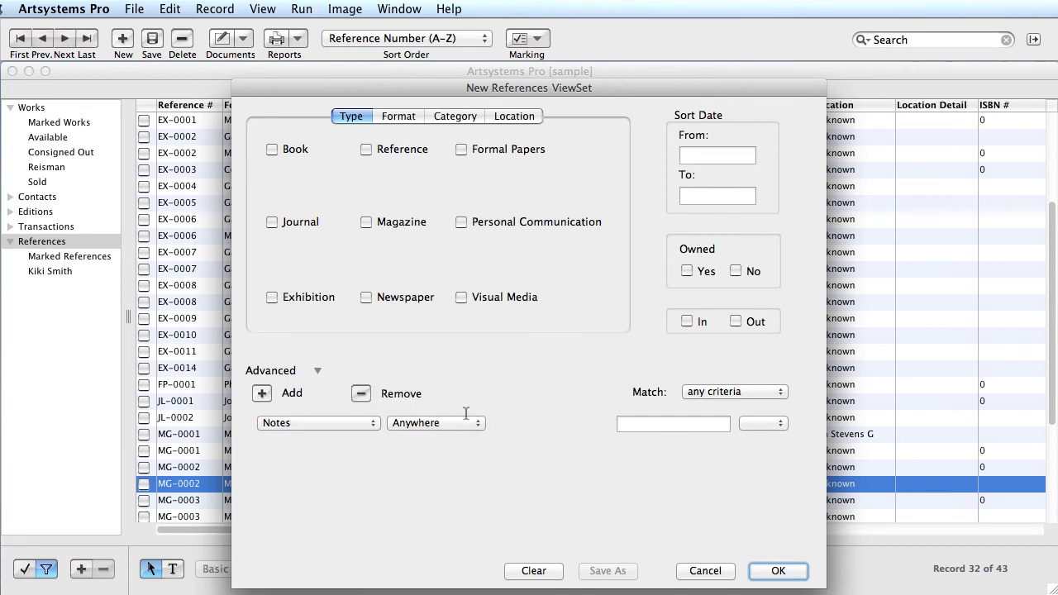
pyautogui.click(638, 425)
pyautogui.write('Cindy Sherman')
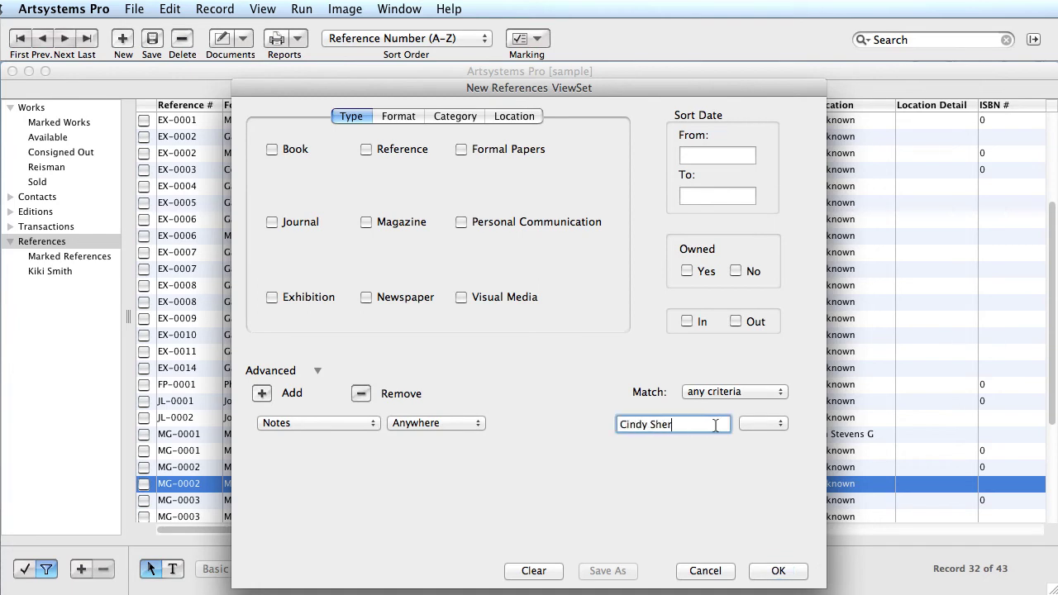
pyautogui.click(779, 425)
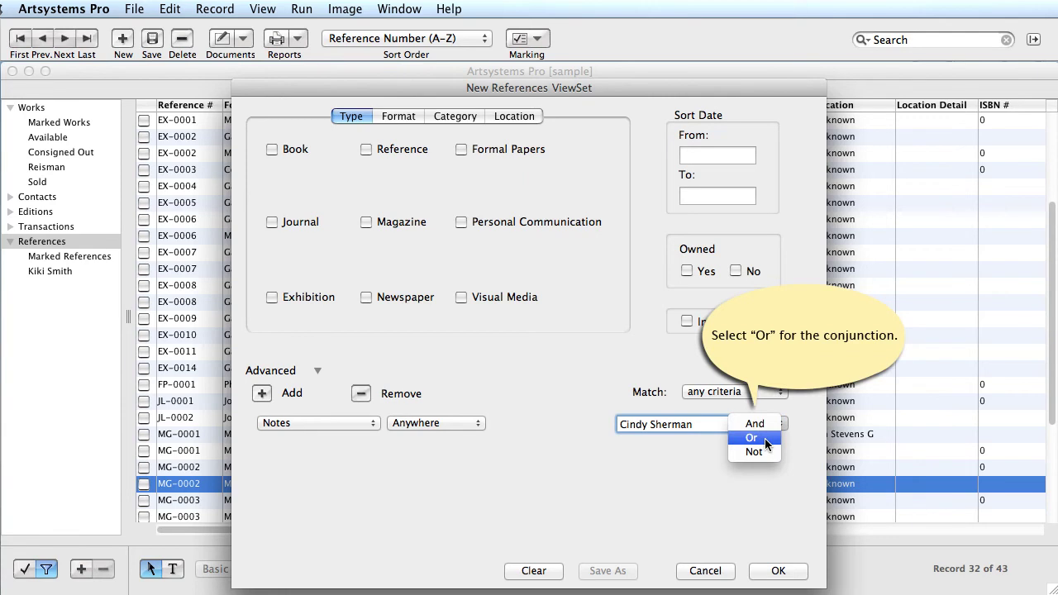
pyautogui.click(766, 444)
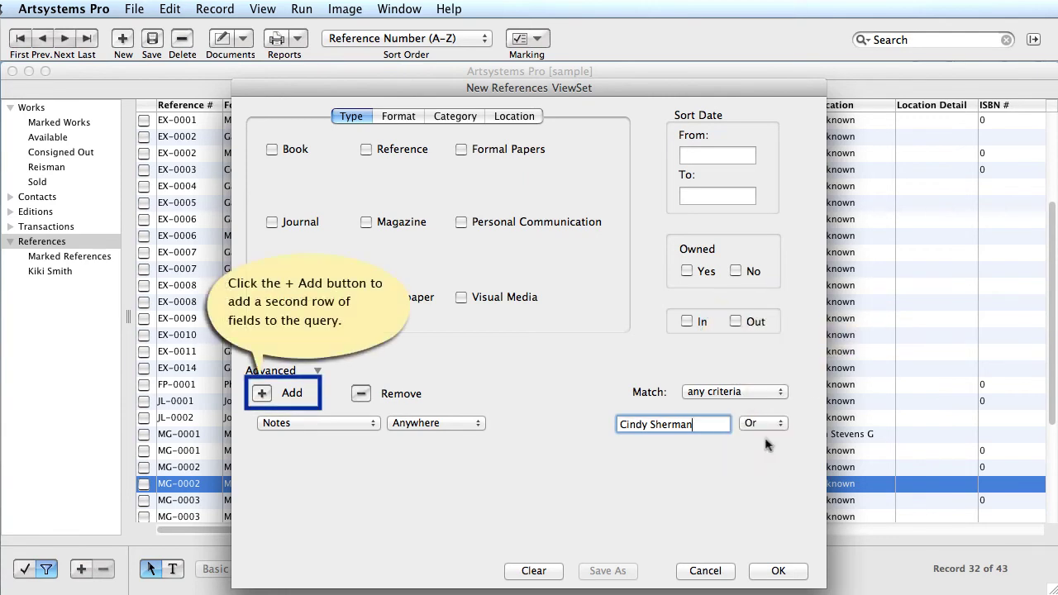
# Add a second criterion where Category equals Cindy Sherman, and create the view set.
pyautogui.click(261, 393)
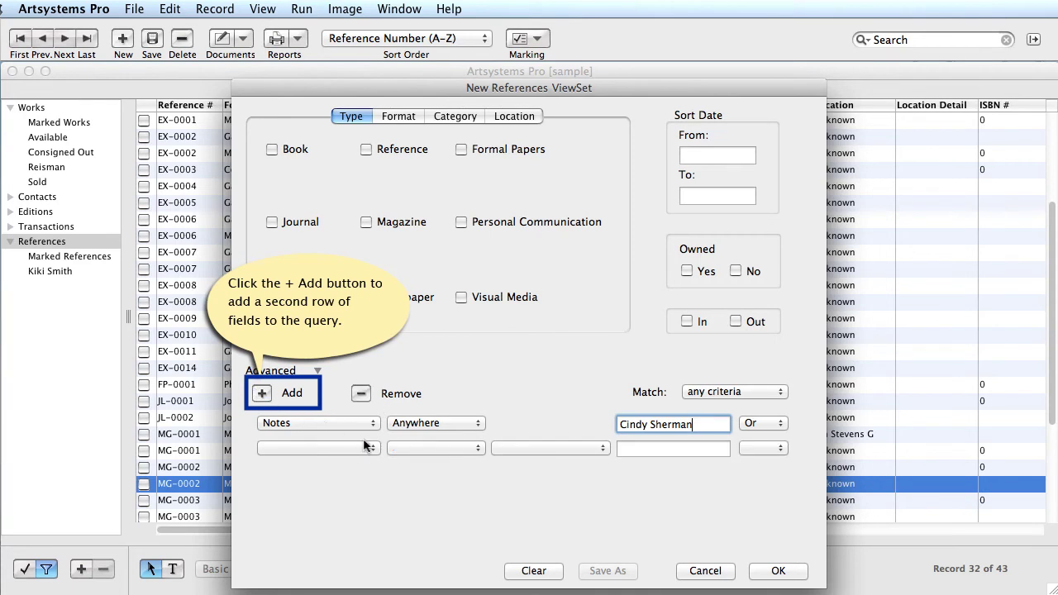
pyautogui.click(376, 447)
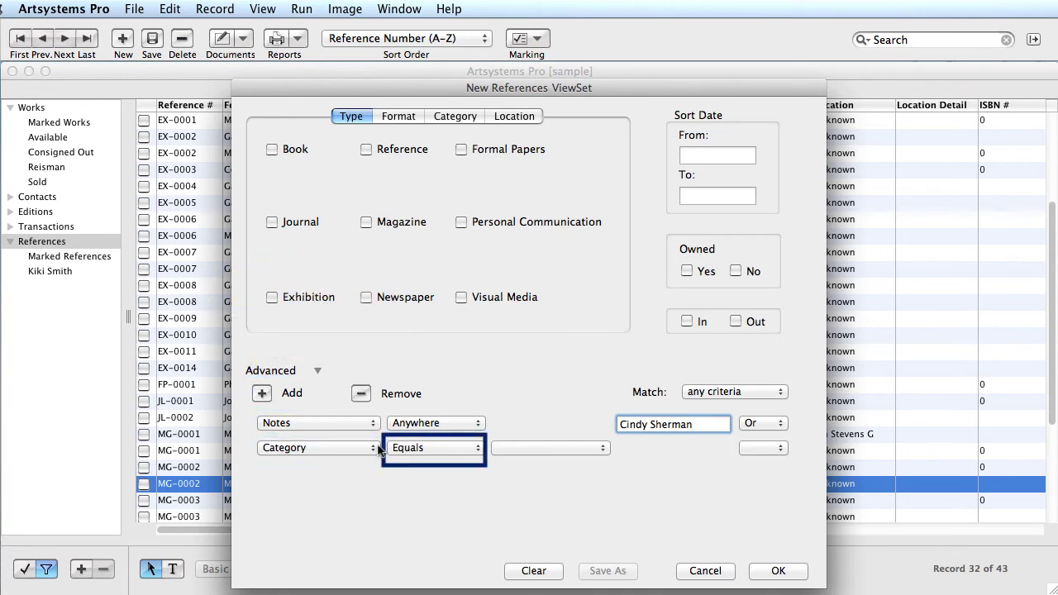
pyautogui.click(596, 448)
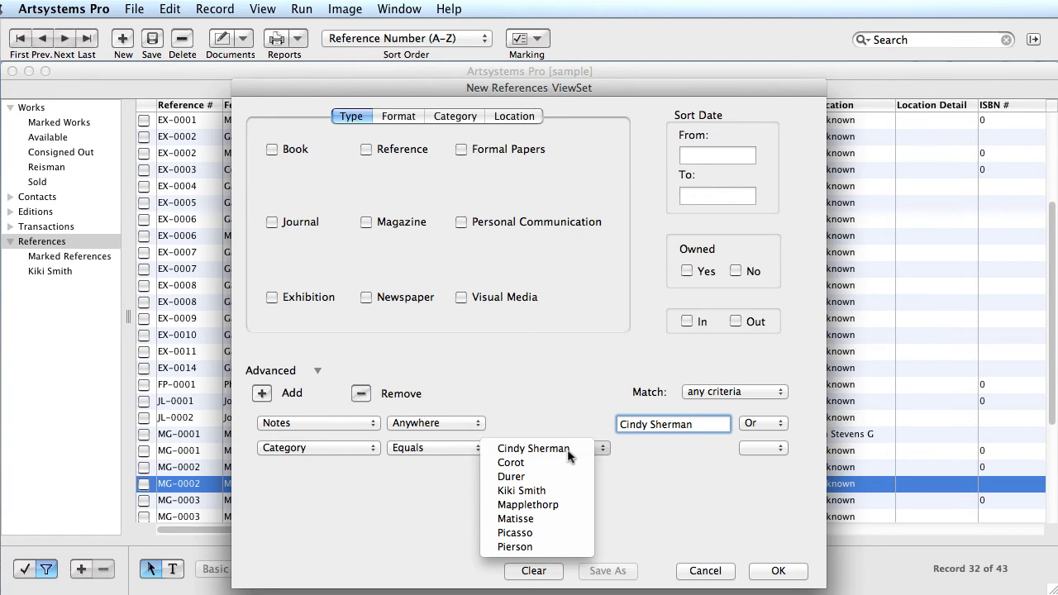
pyautogui.click(567, 452)
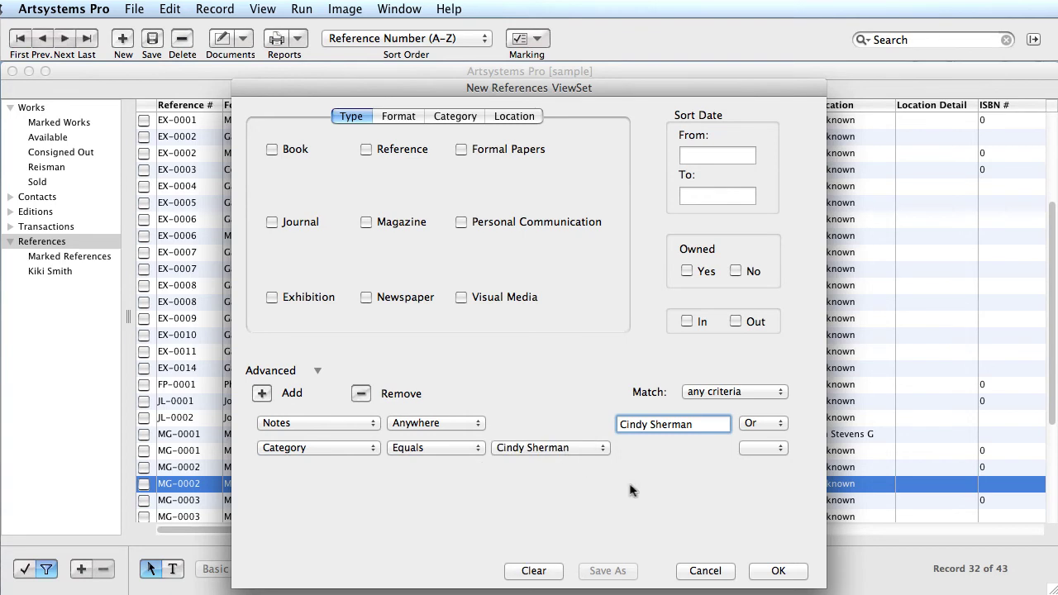
pyautogui.click(779, 570)
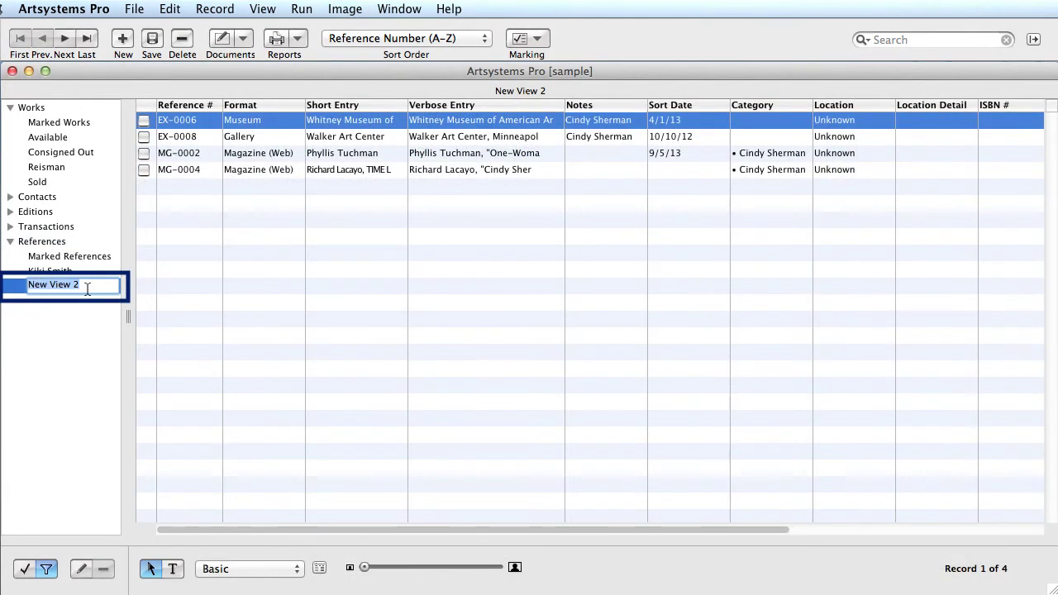
# Name the new References view set Cindy Sherman, and return to the full references list.
pyautogui.write('Cind')
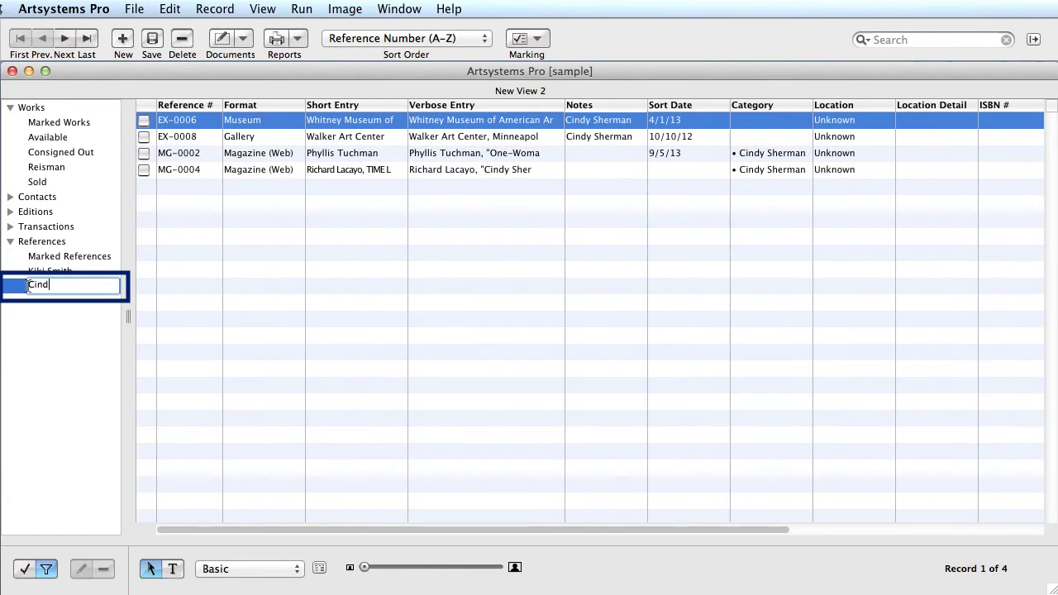
pyautogui.write('y Sherman')
pyautogui.press('Return')
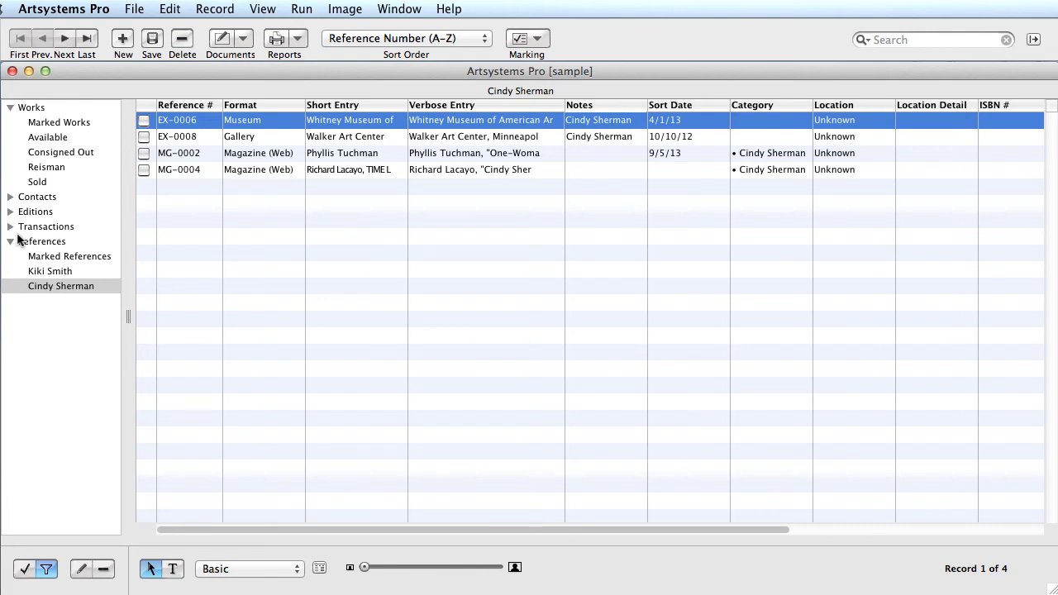
pyautogui.click(21, 241)
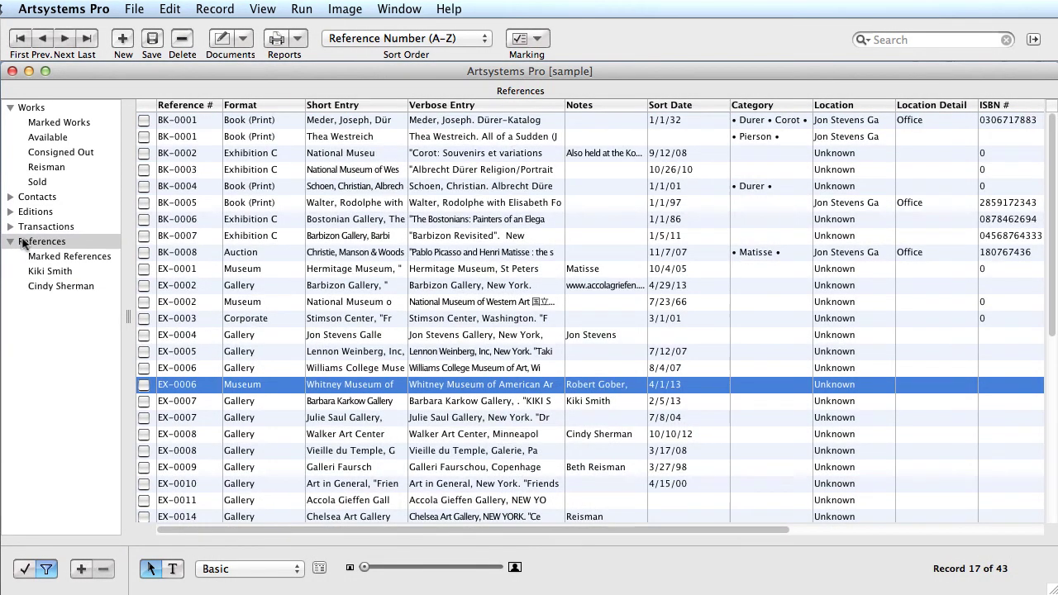
# Search the Works records for Sherman in the Artist / Maker field.
pyautogui.click(41, 109)
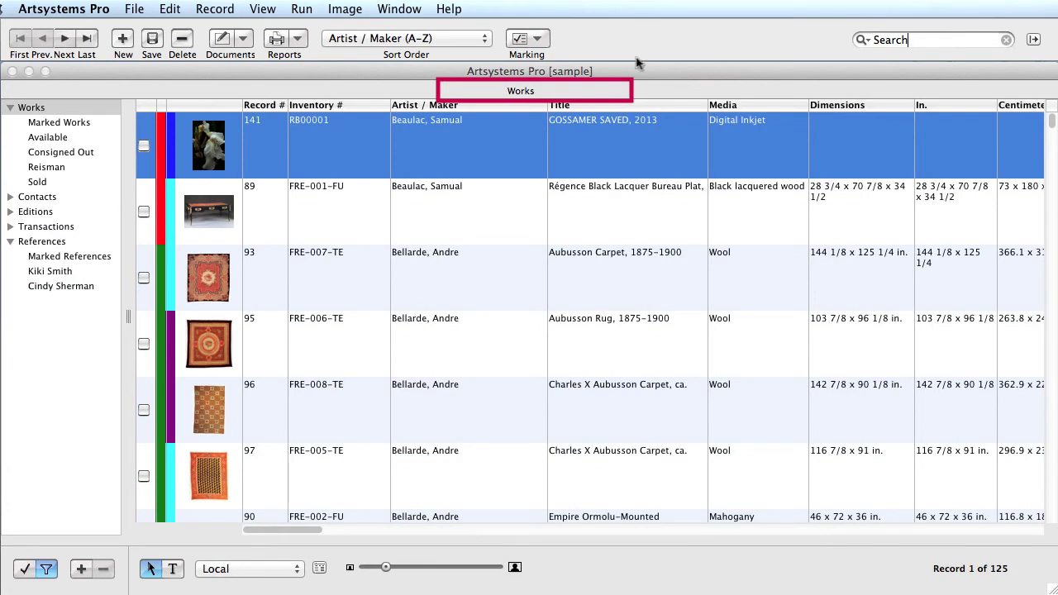
pyautogui.click(864, 41)
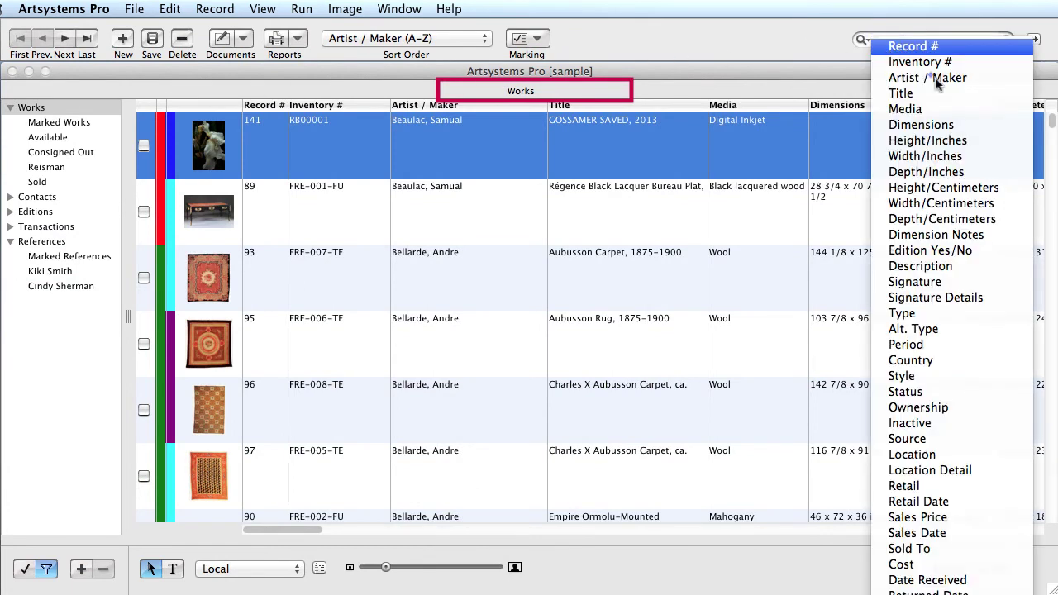
pyautogui.click(927, 78)
pyautogui.write('Sh')
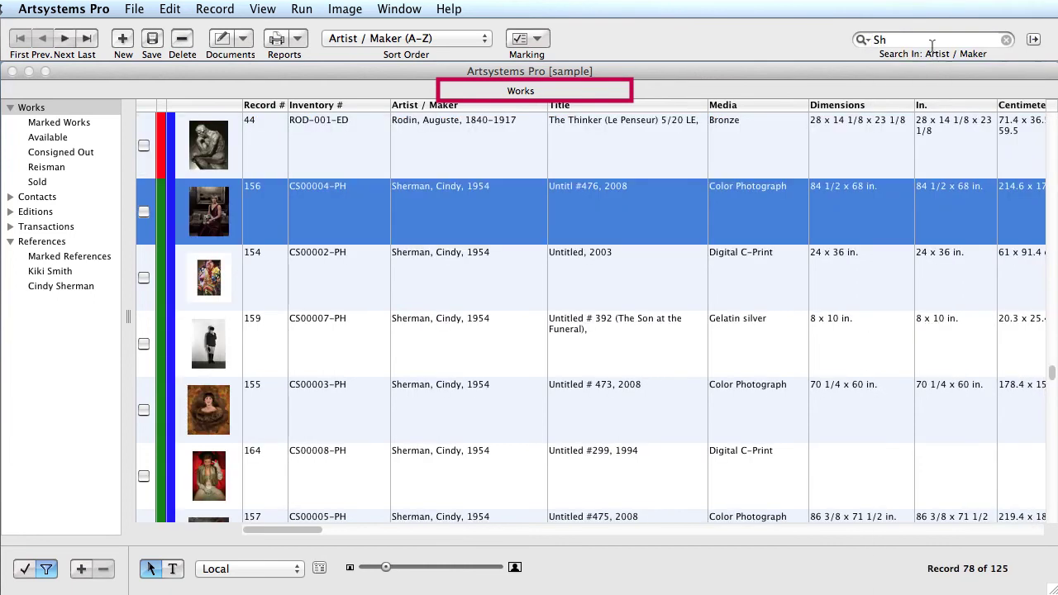
pyautogui.write('erman')
pyautogui.press('Return')
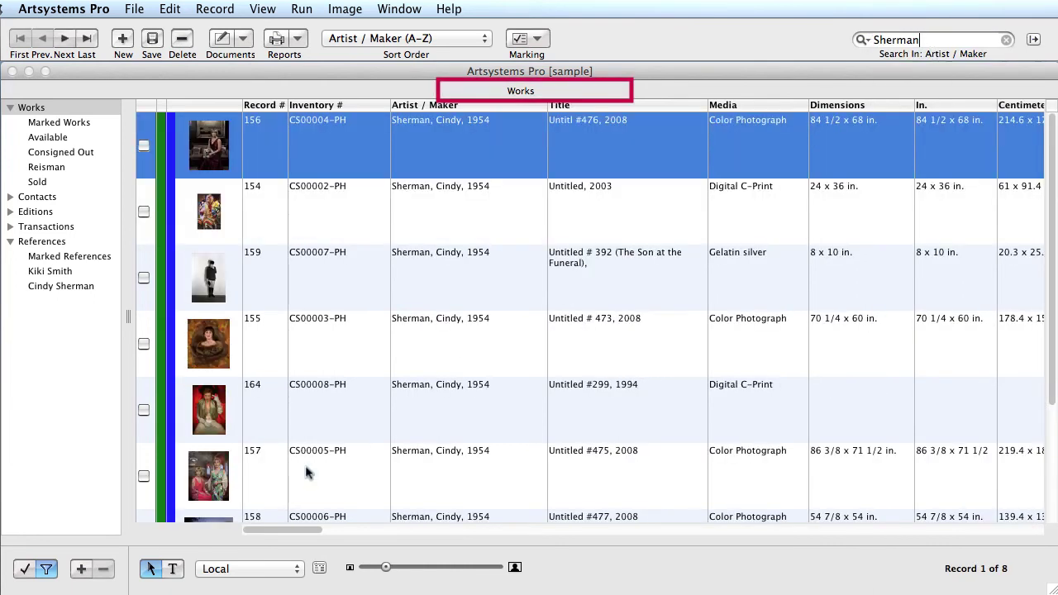
# Attach gallery reference EX-0008 from the Cindy Sherman view set to the references of the work Untitled #475.
pyautogui.doubleClick(305, 467)
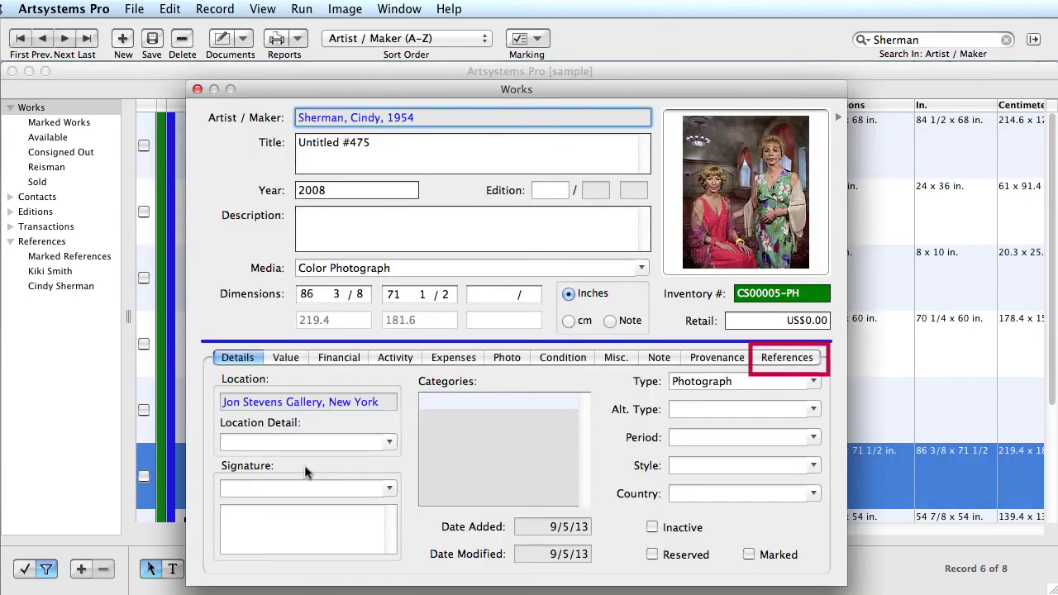
pyautogui.click(775, 360)
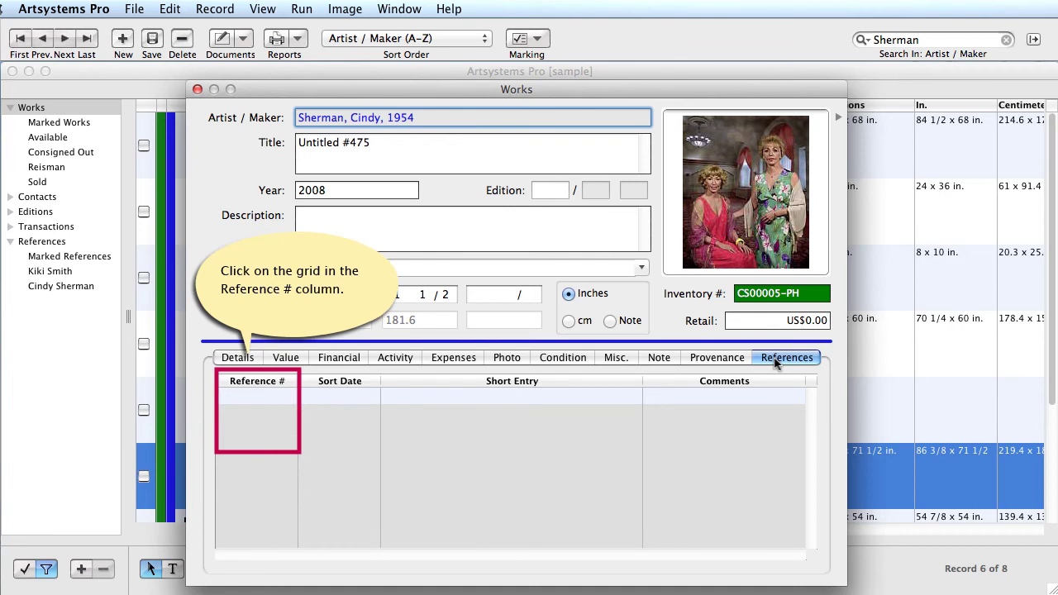
pyautogui.click(281, 399)
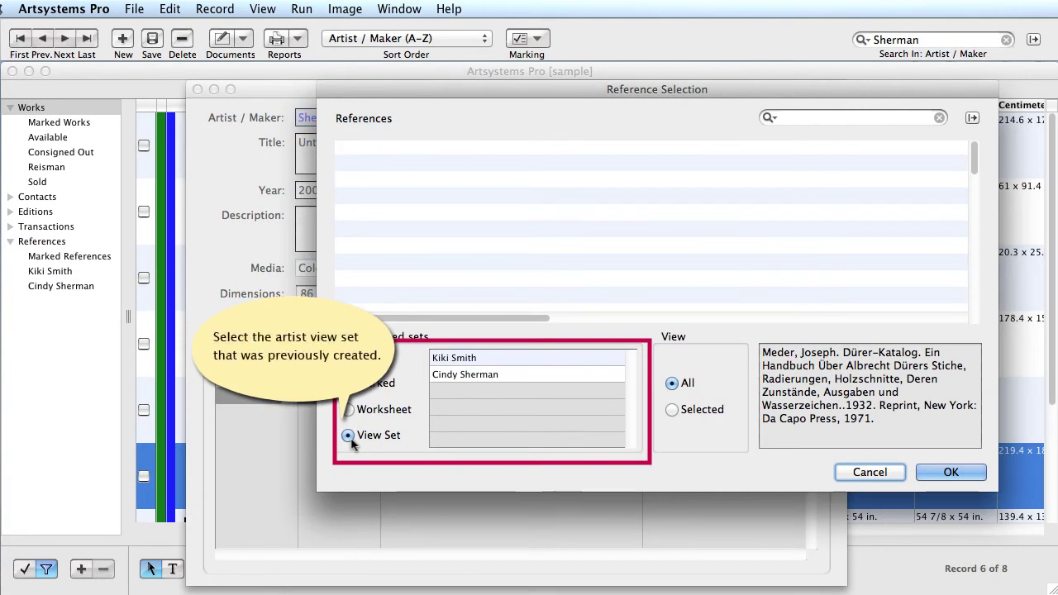
pyautogui.click(511, 376)
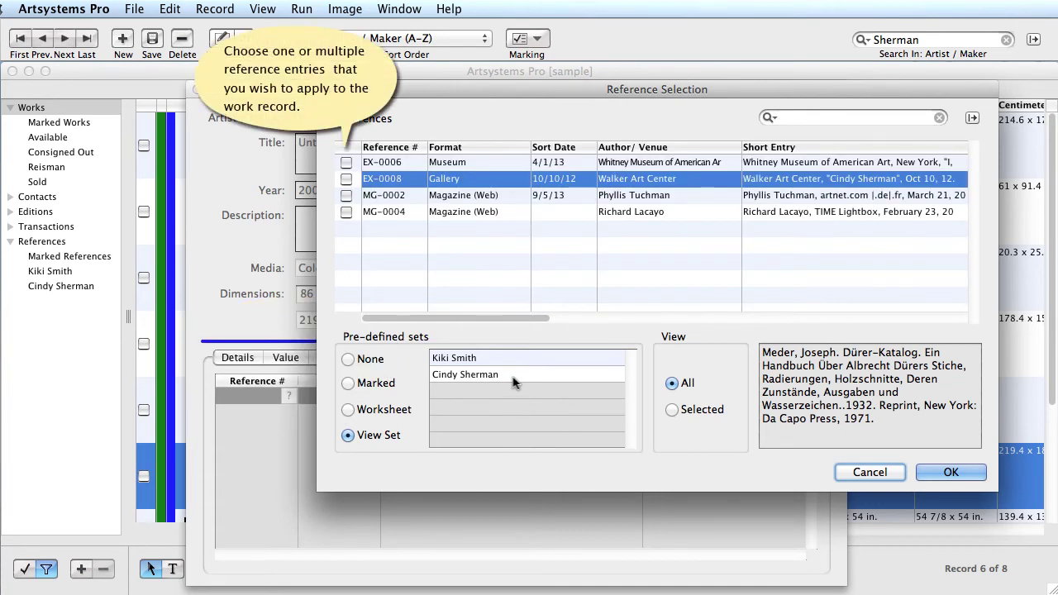
pyautogui.click(347, 179)
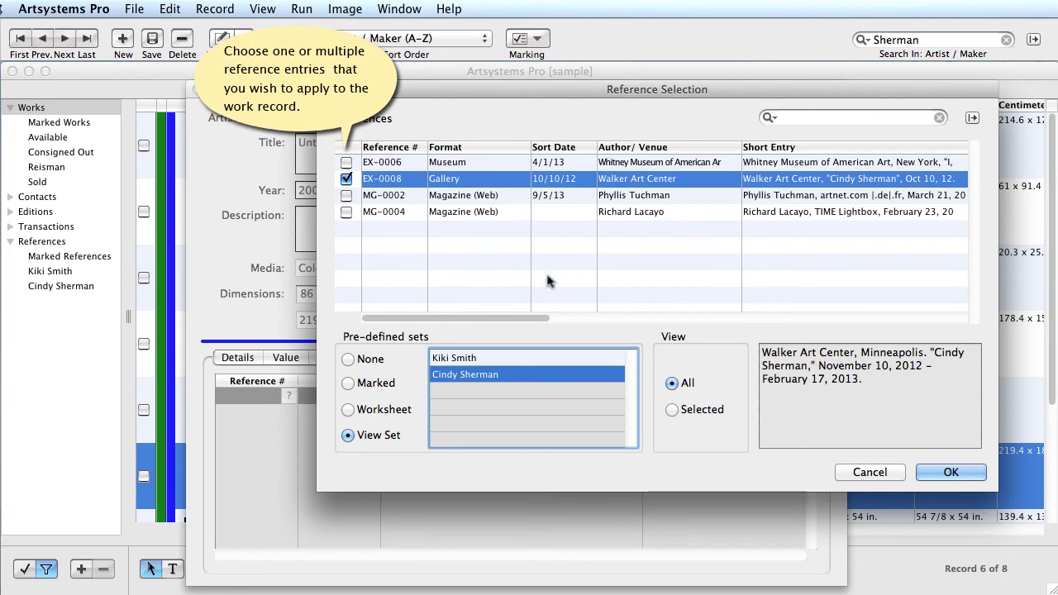
pyautogui.click(950, 472)
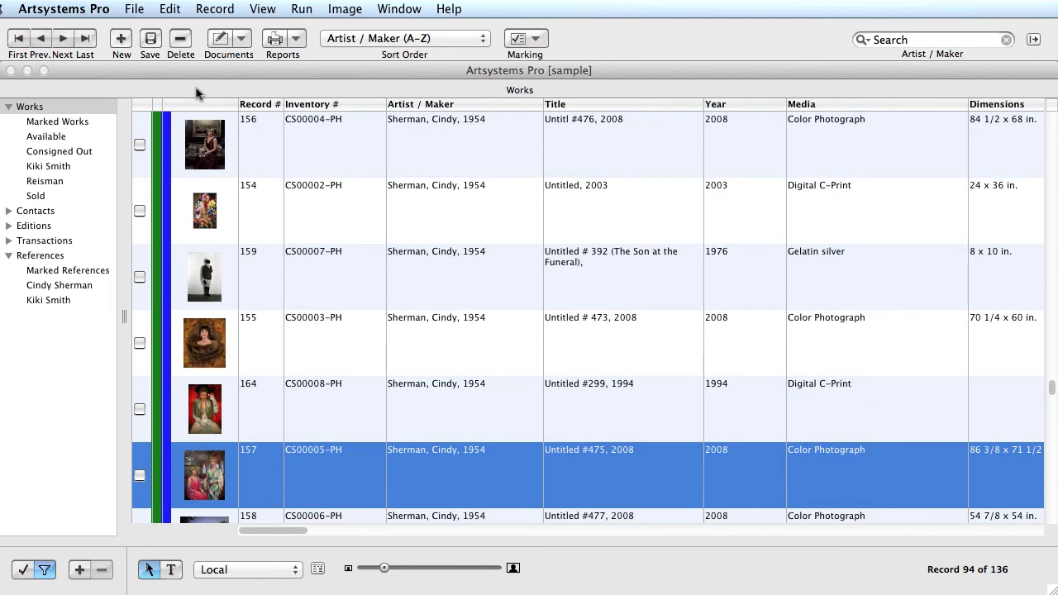
# Mark the work Untitled #475 and generate an Infosheet document from the marked works.
pyautogui.click(139, 475)
pyautogui.click(79, 125)
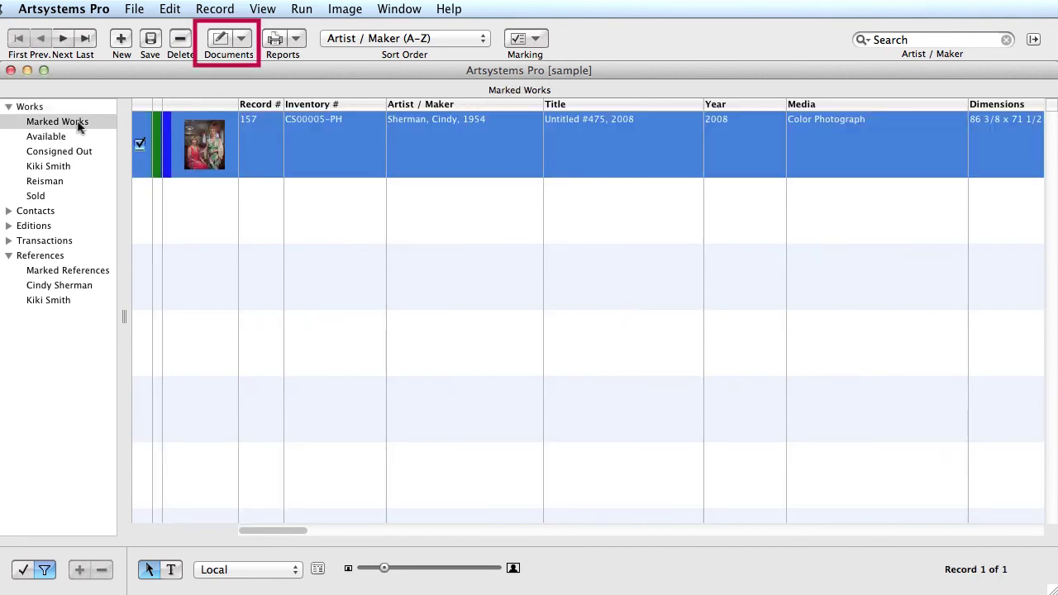
pyautogui.click(244, 41)
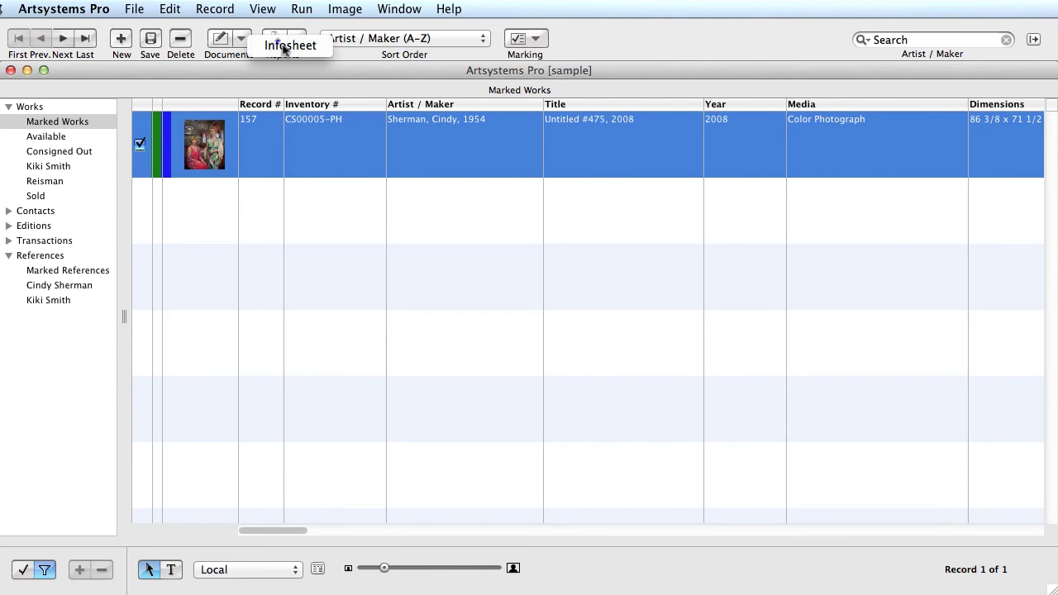
pyautogui.click(281, 47)
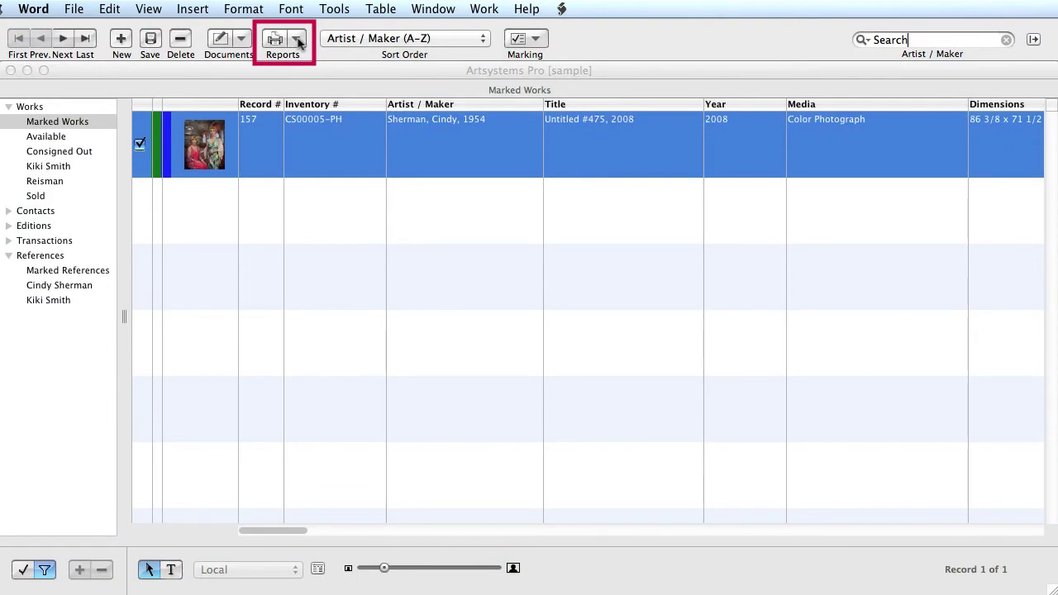
# Generate the Catalogue Report for the marked work in Word, and close the resulting document.
pyautogui.click(298, 41)
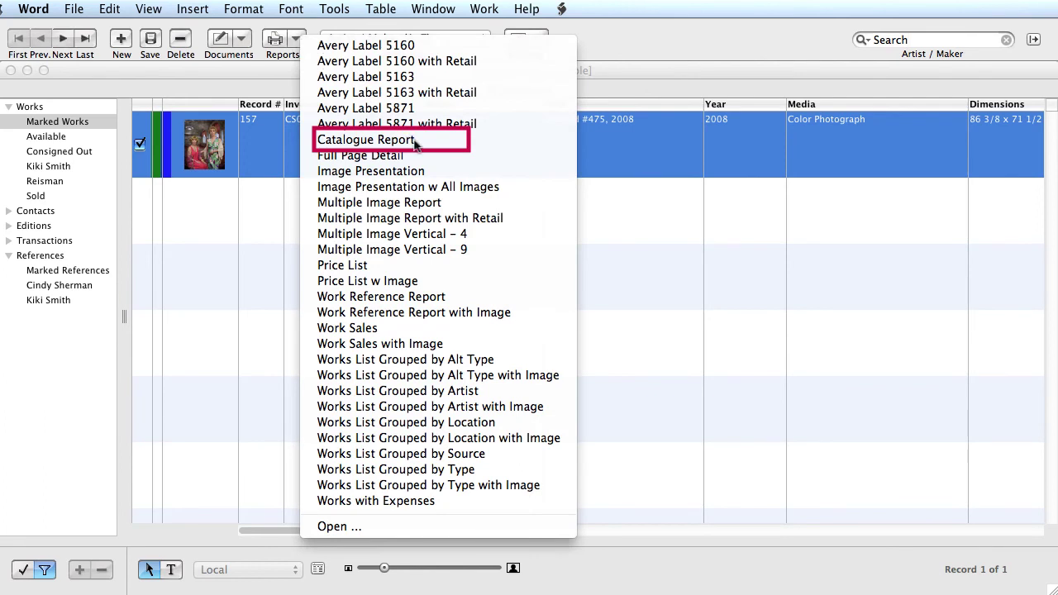
pyautogui.click(389, 140)
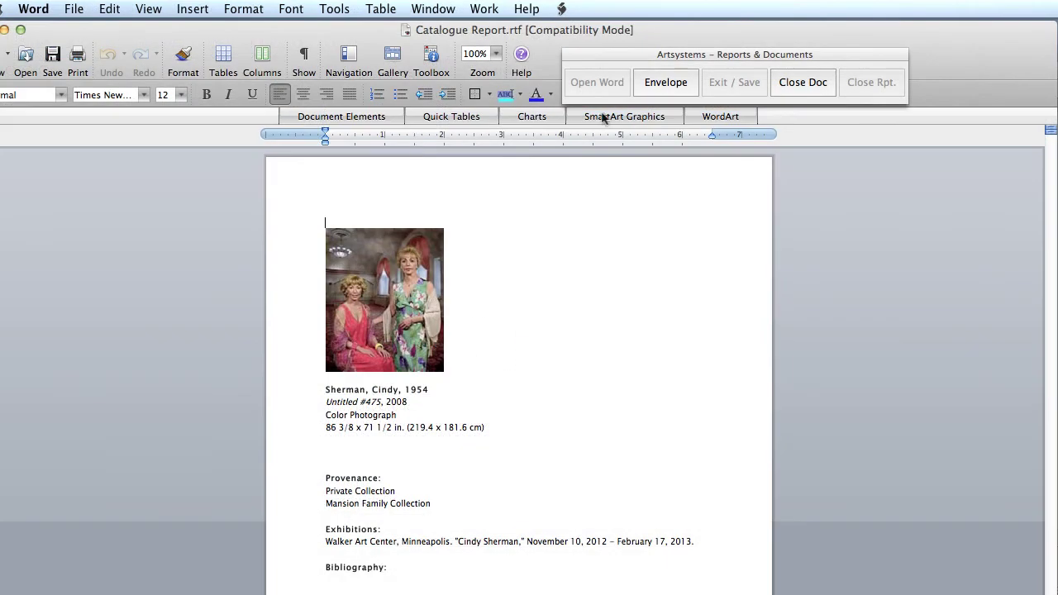
pyautogui.click(817, 86)
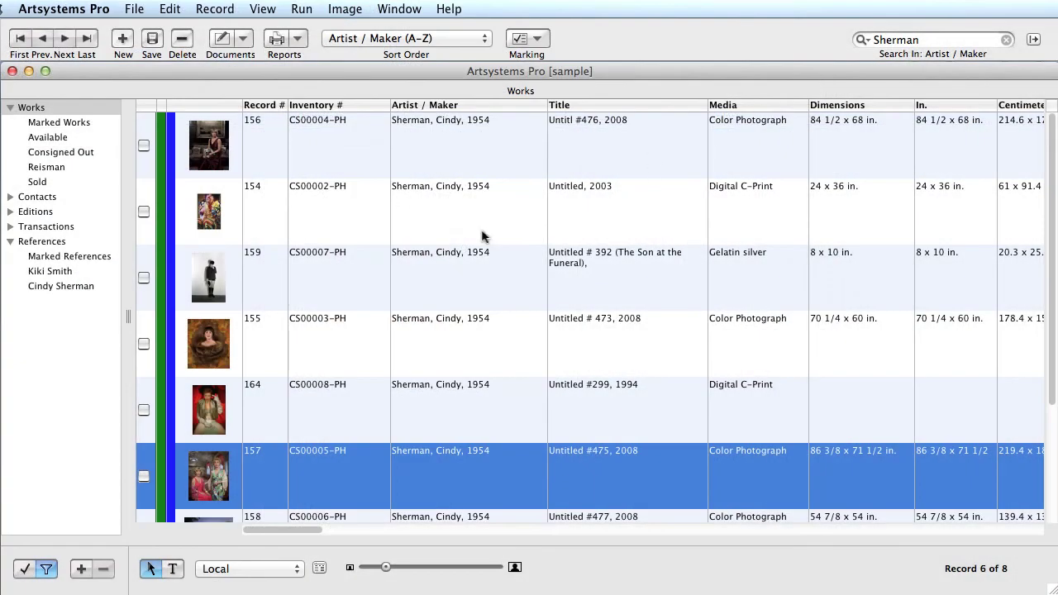
# Attach museum reference EX-0006 and gallery reference EX-0008 from the Cindy Sherman view set to the references of the work Untitled # 473.
pyautogui.doubleClick(231, 349)
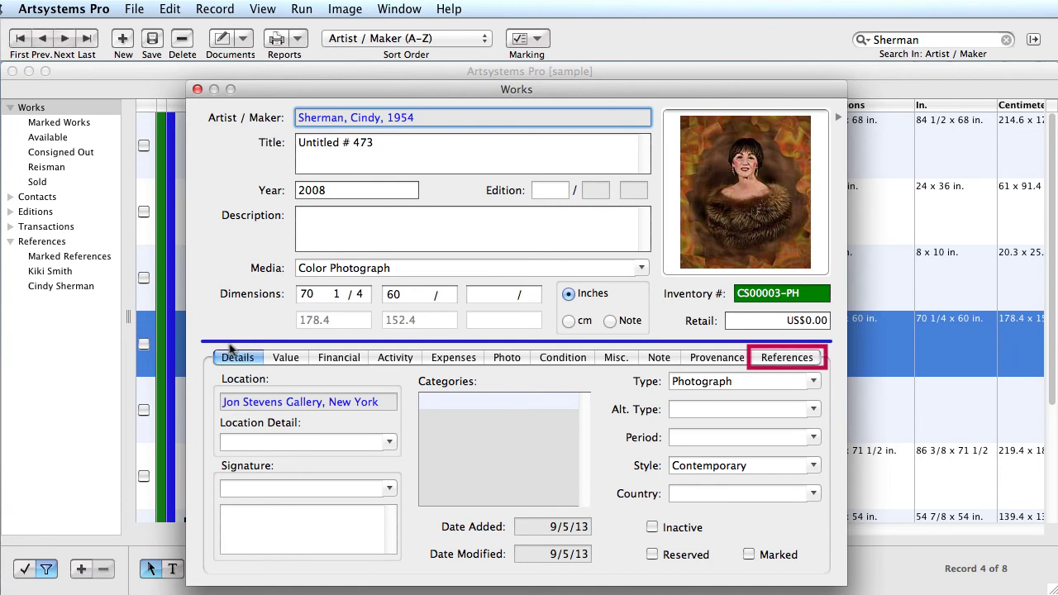
pyautogui.click(785, 358)
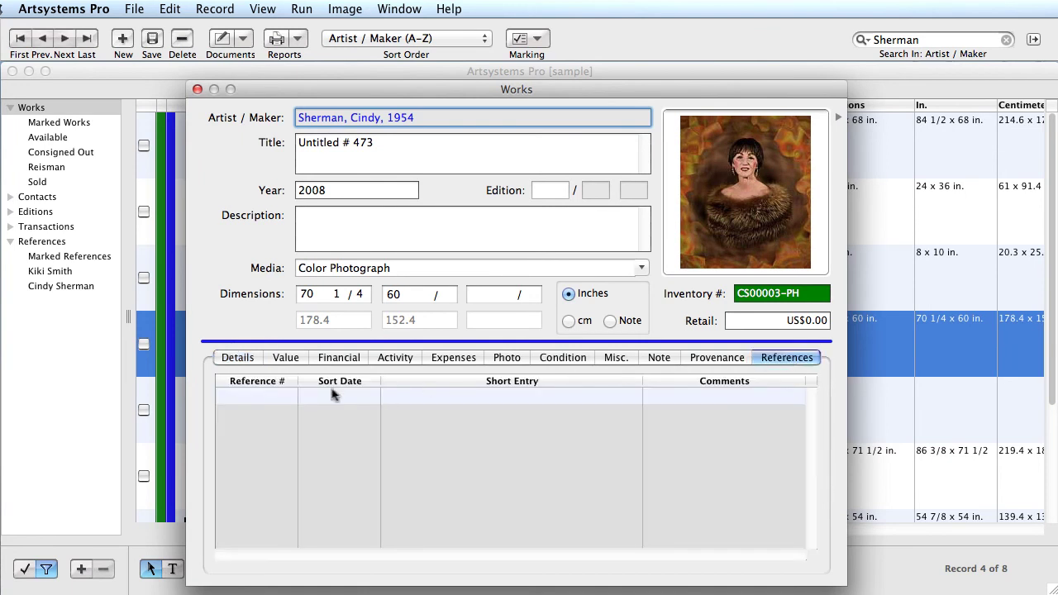
pyautogui.click(287, 397)
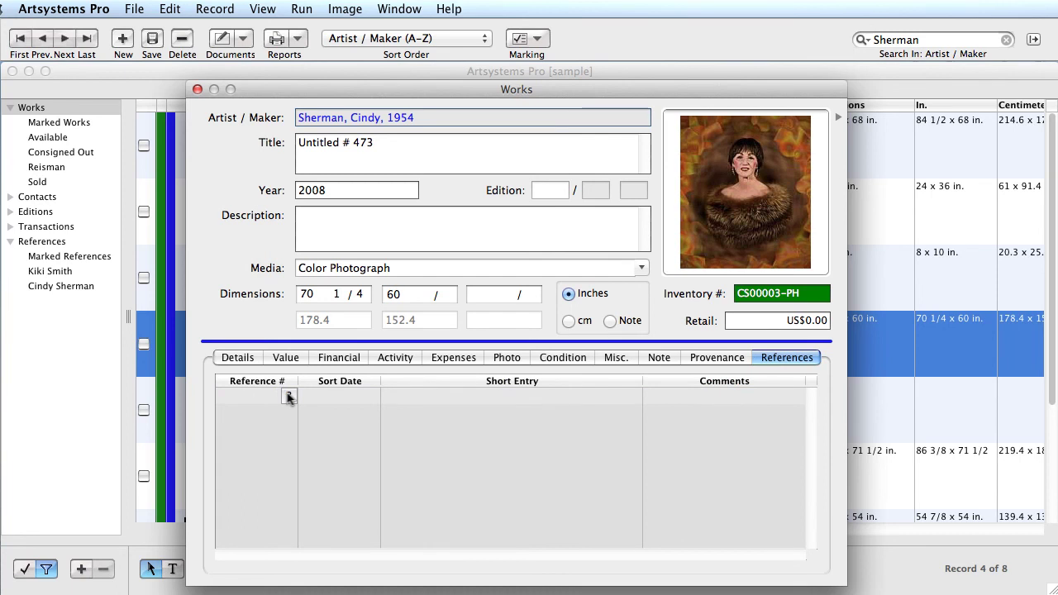
pyautogui.click(288, 398)
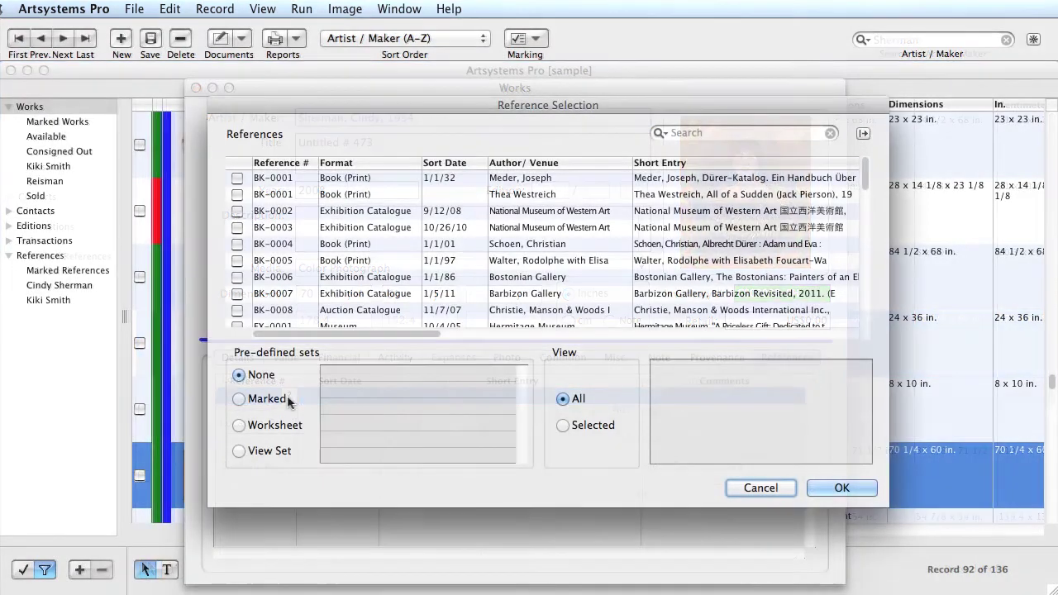
pyautogui.click(238, 451)
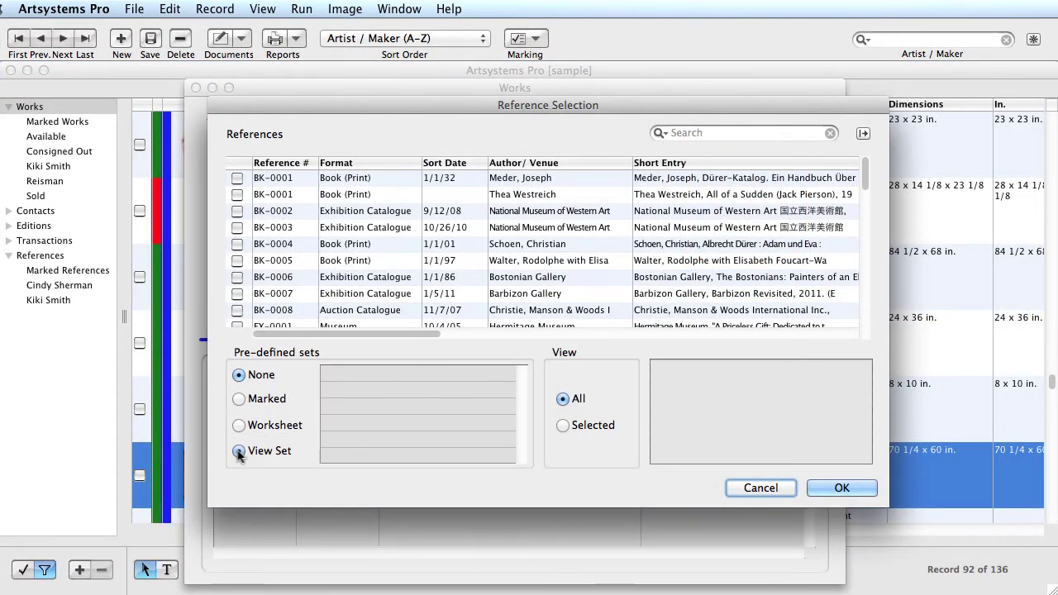
pyautogui.click(335, 393)
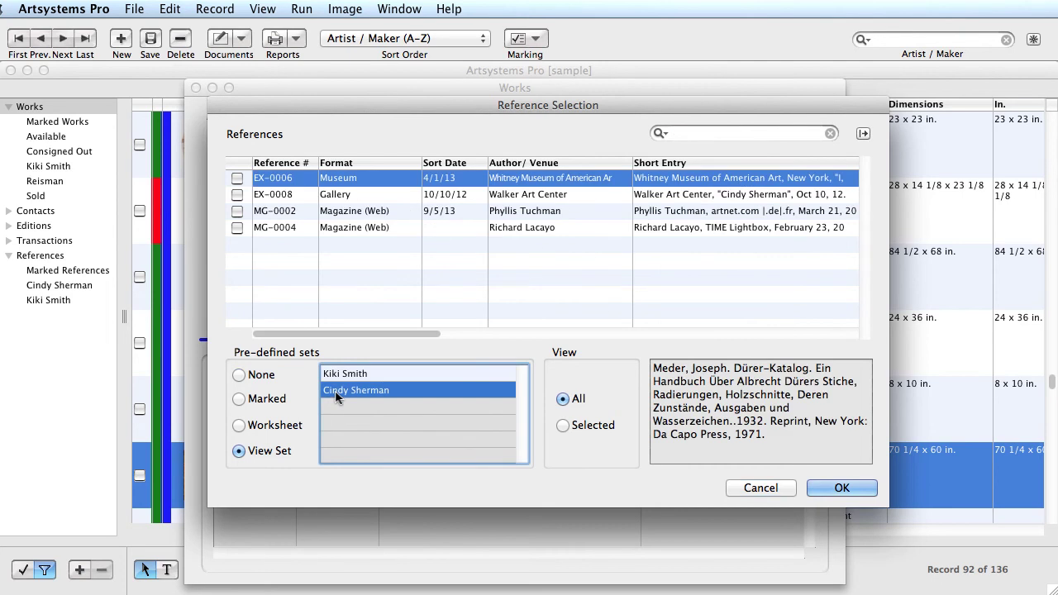
pyautogui.click(237, 178)
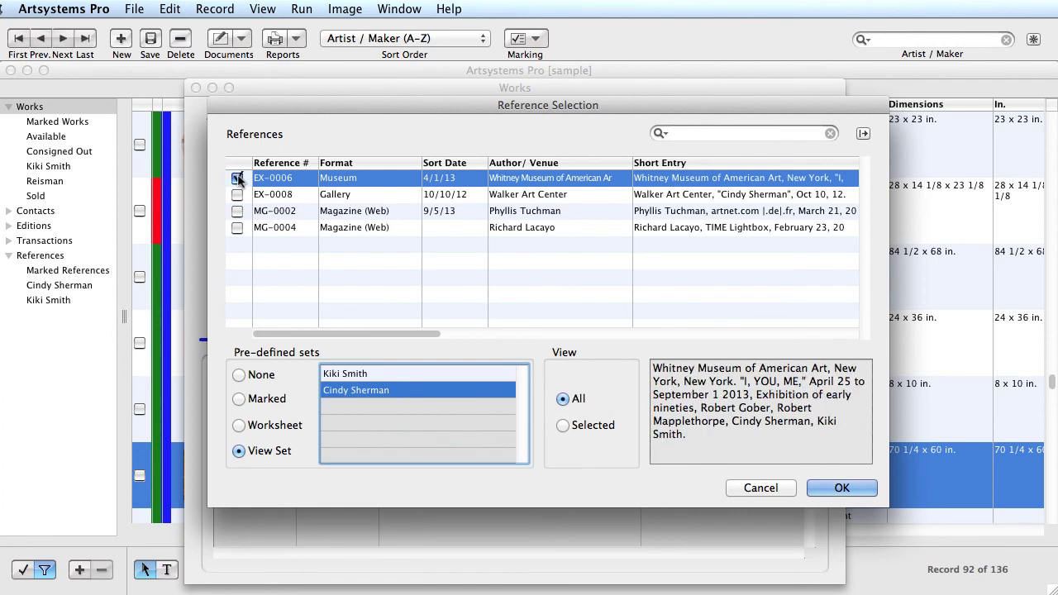
pyautogui.click(237, 195)
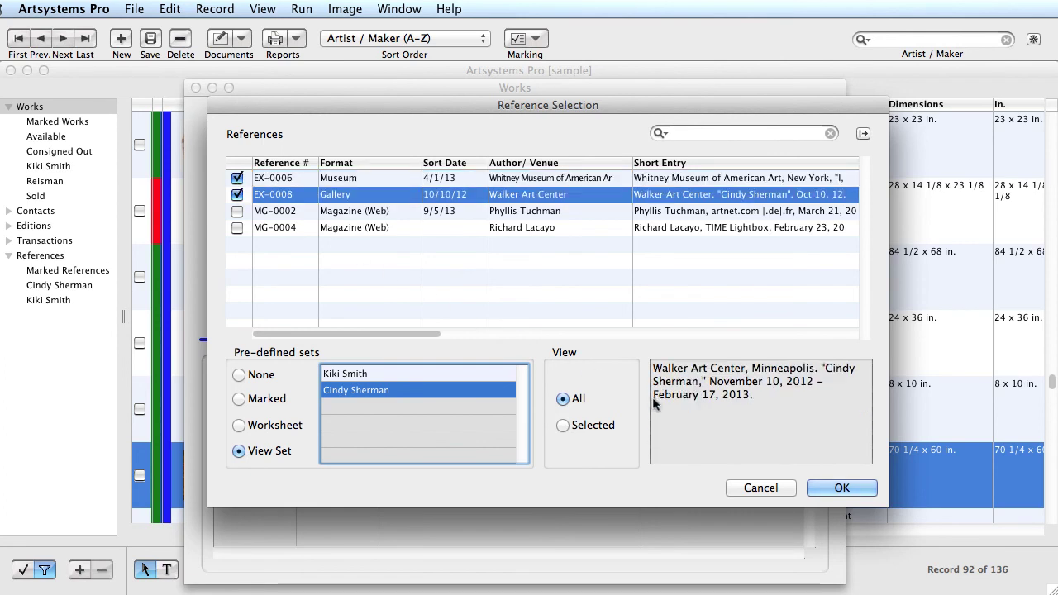
pyautogui.click(839, 488)
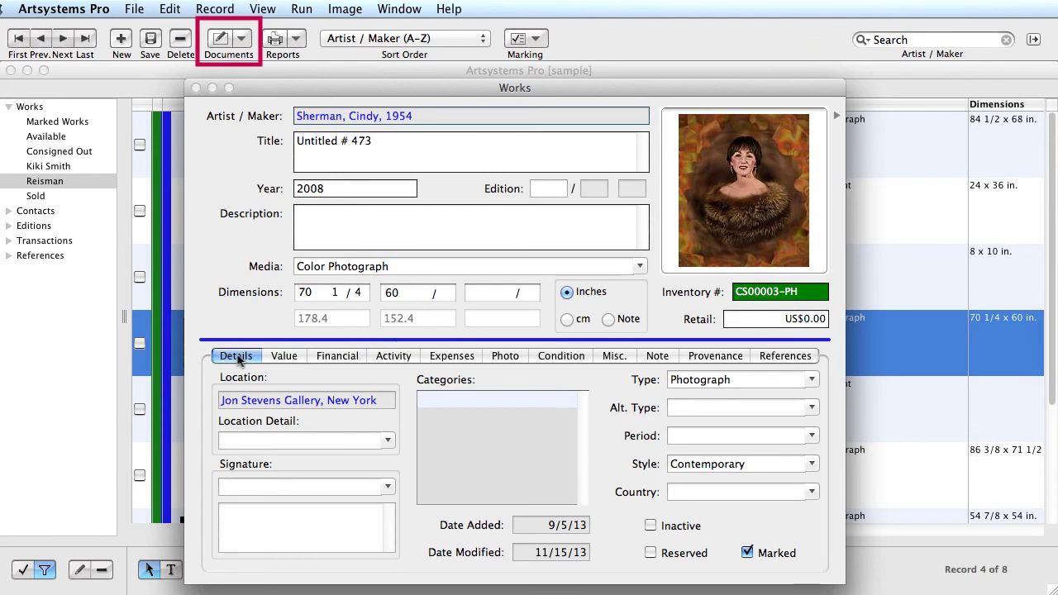
# Generate an Infosheet document for the work Untitled # 473, and close the resulting Word document.
pyautogui.click(240, 42)
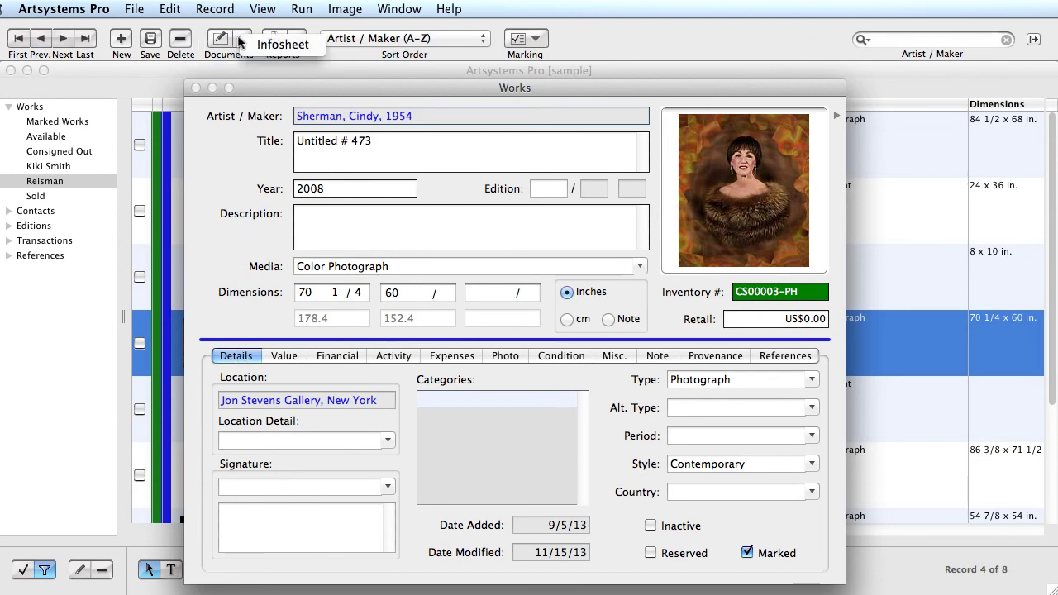
pyautogui.click(272, 40)
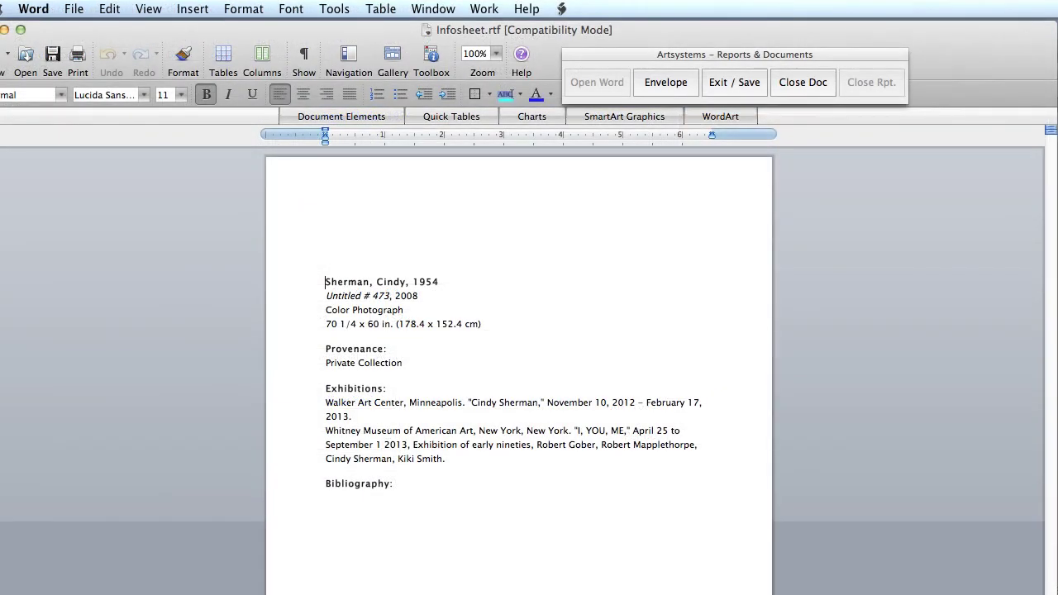
pyautogui.click(804, 84)
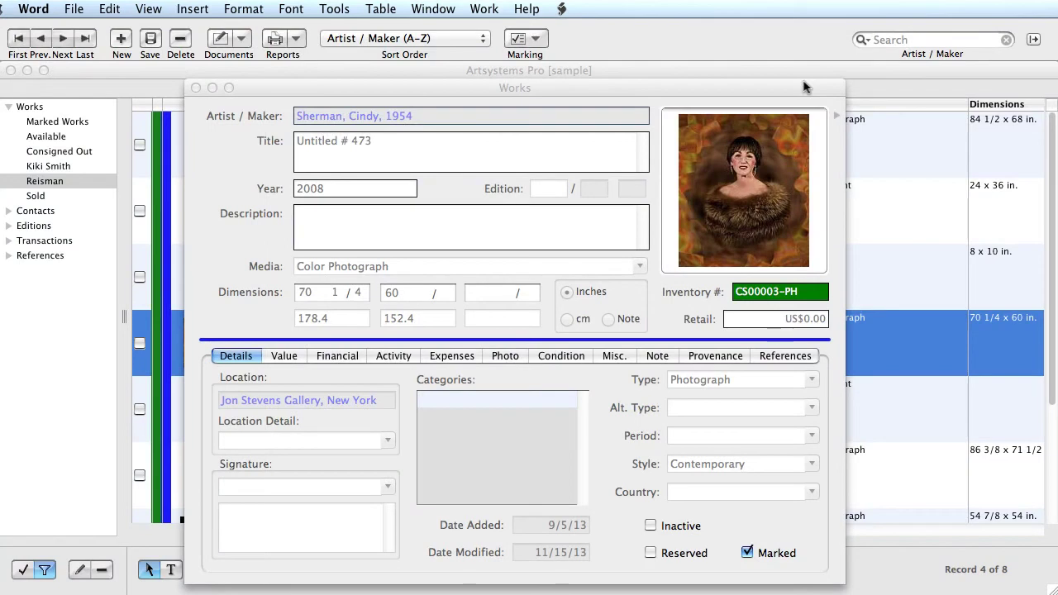
# Generate the Catalogue Report for the work Untitled # 473 in Word, and close the resulting document.
pyautogui.click(297, 39)
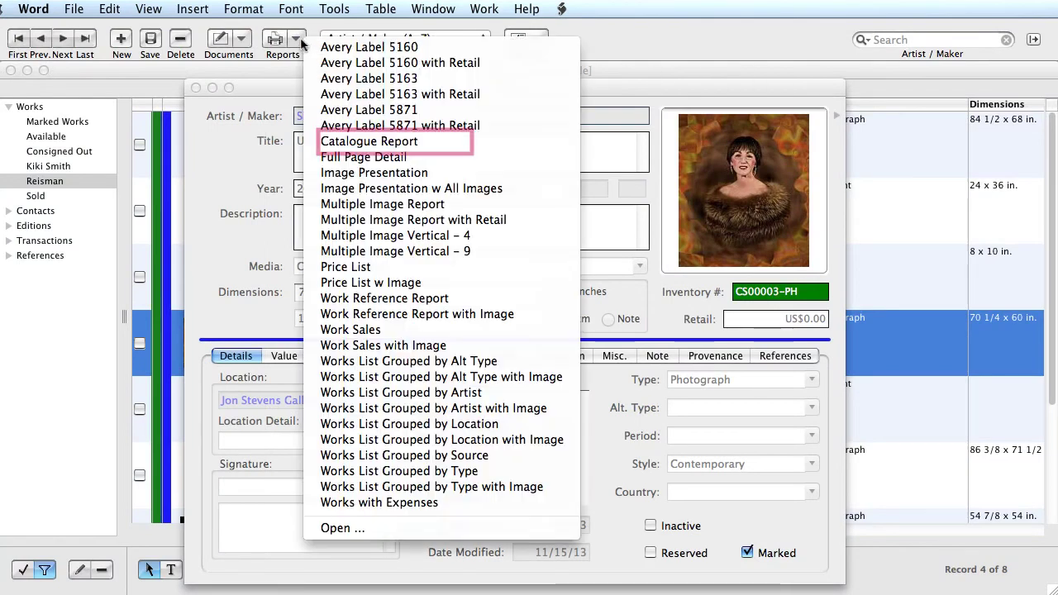
pyautogui.click(401, 145)
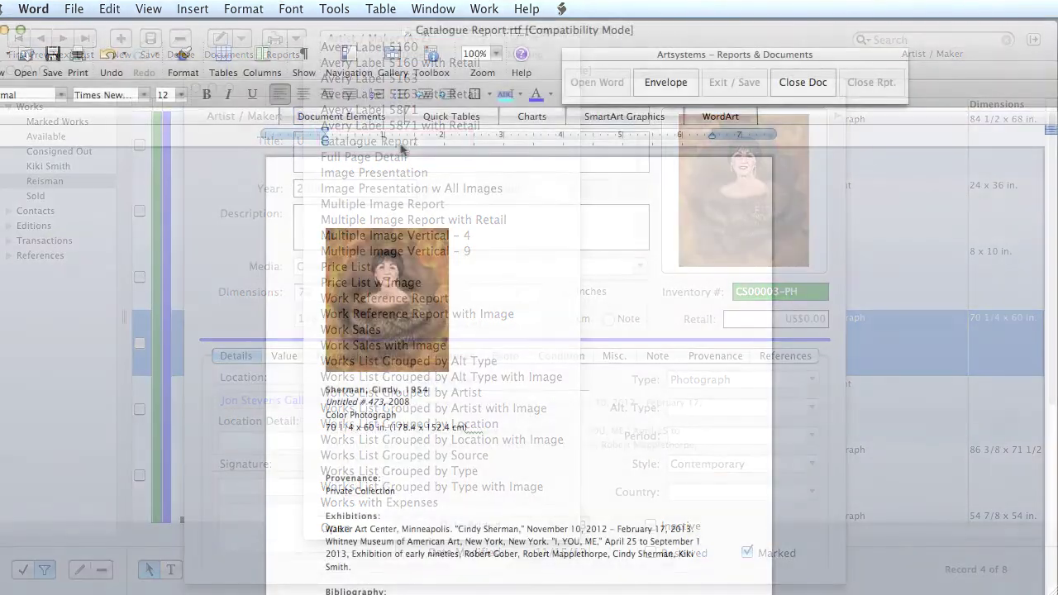
pyautogui.click(826, 86)
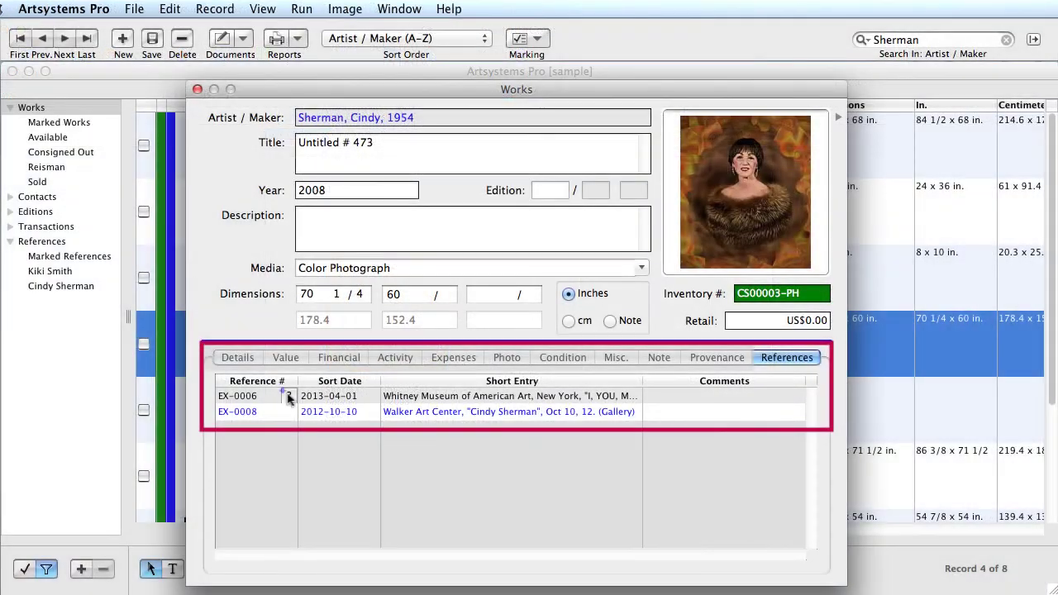
# Open reference EX-0006 from the references of Untitled # 473 and examine the works linked to it.
pyautogui.doubleClick(289, 397)
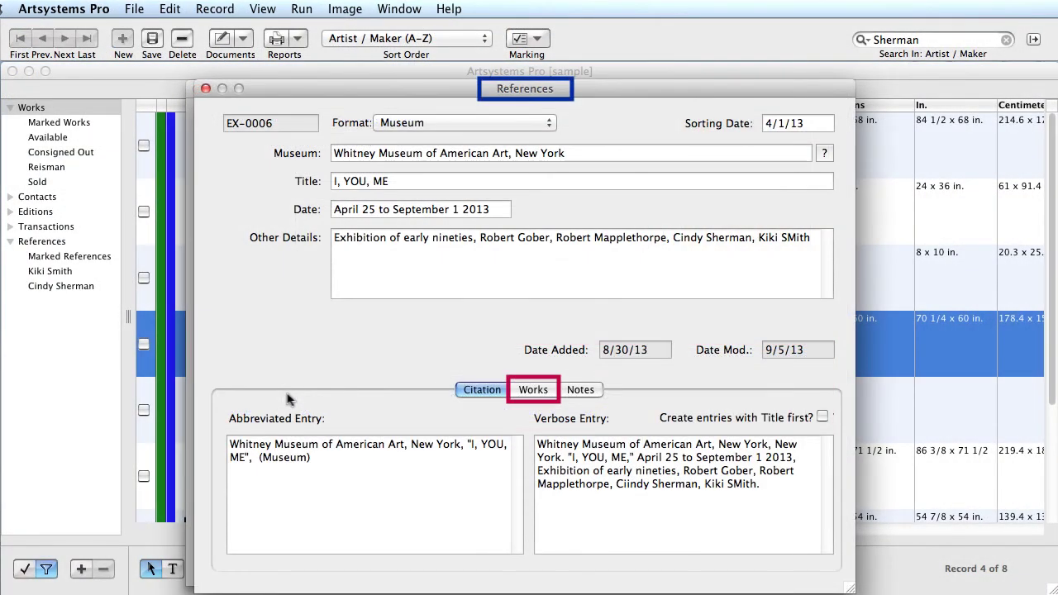
pyautogui.click(541, 397)
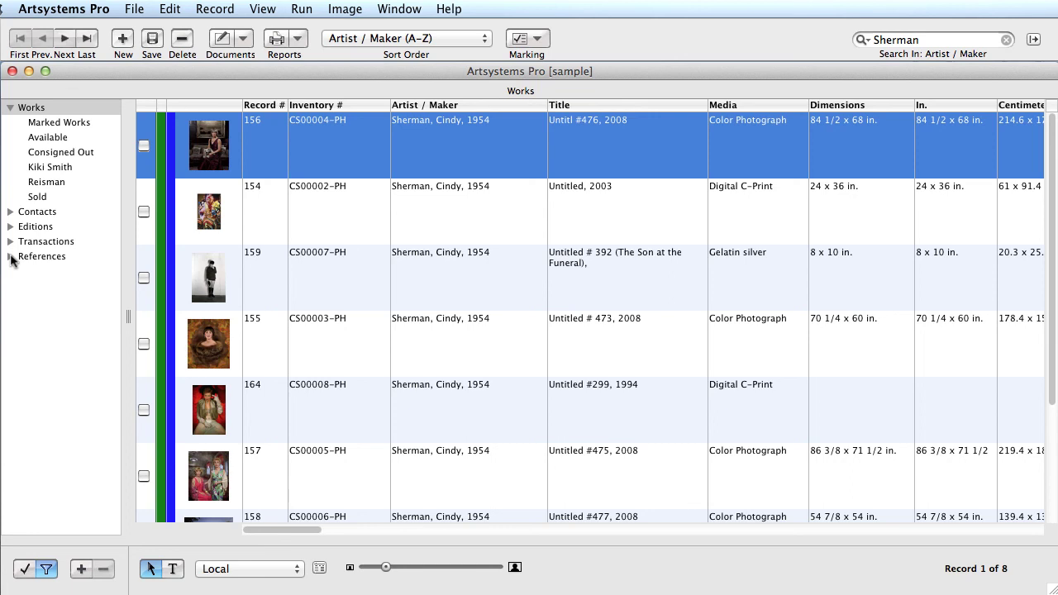
# Open magazine reference MG-0003 from the Kiki Smith reference view set and show its linked works.
pyautogui.click(11, 257)
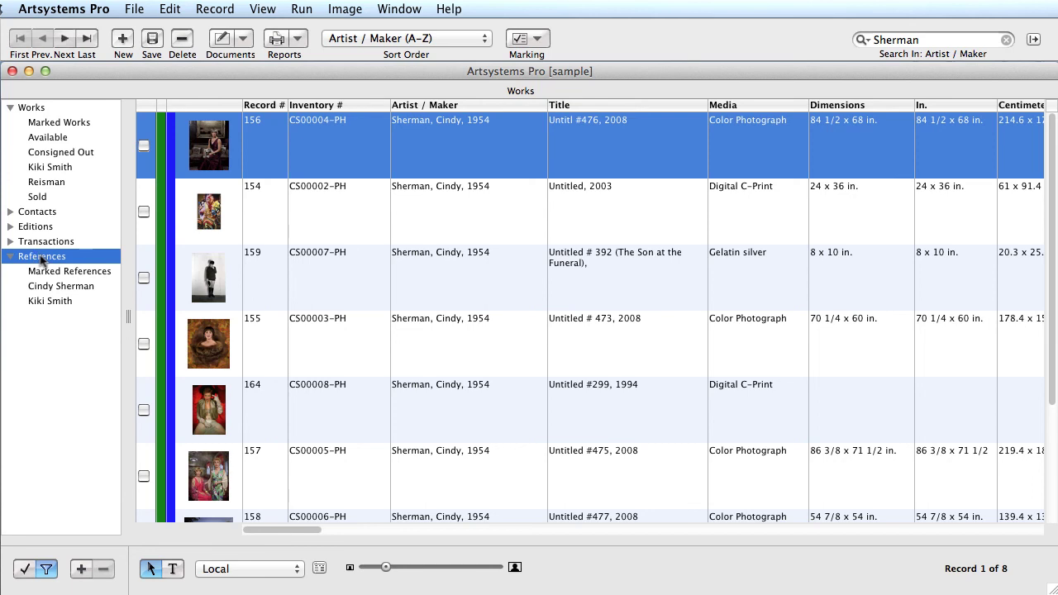
pyautogui.click(58, 303)
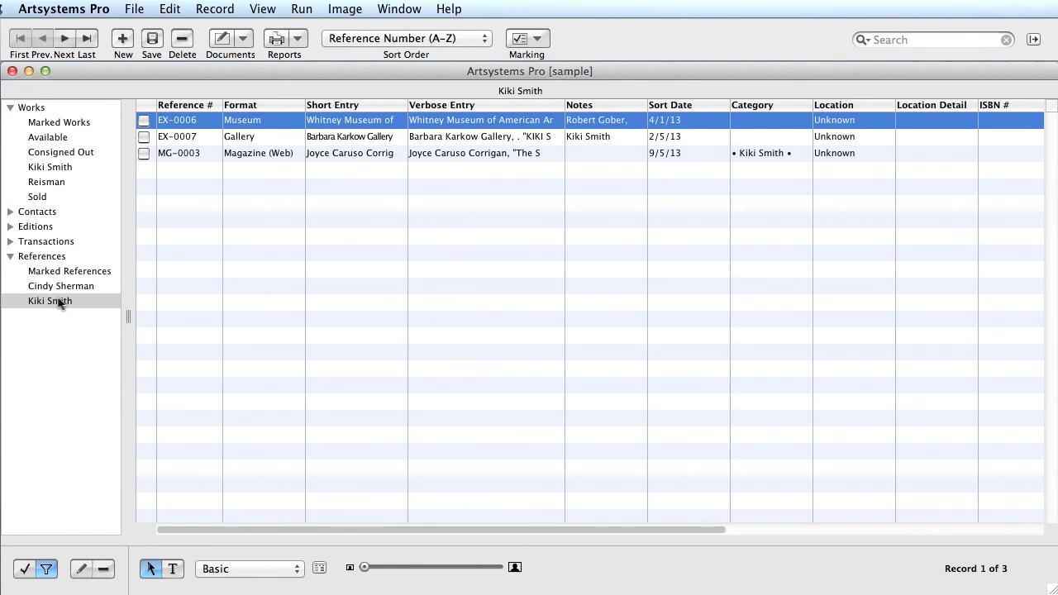
pyautogui.doubleClick(252, 157)
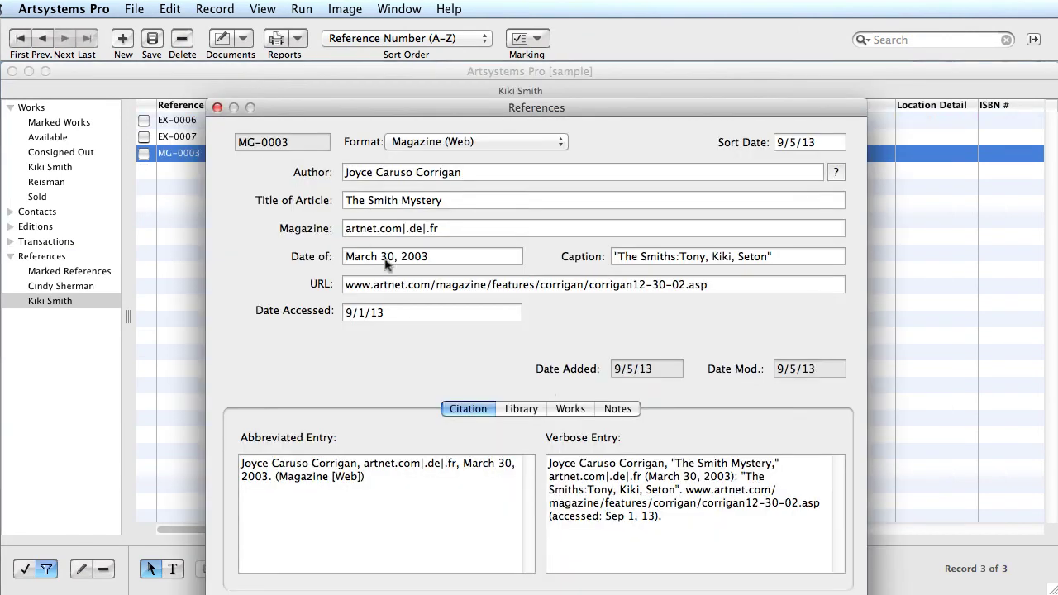
pyautogui.click(571, 410)
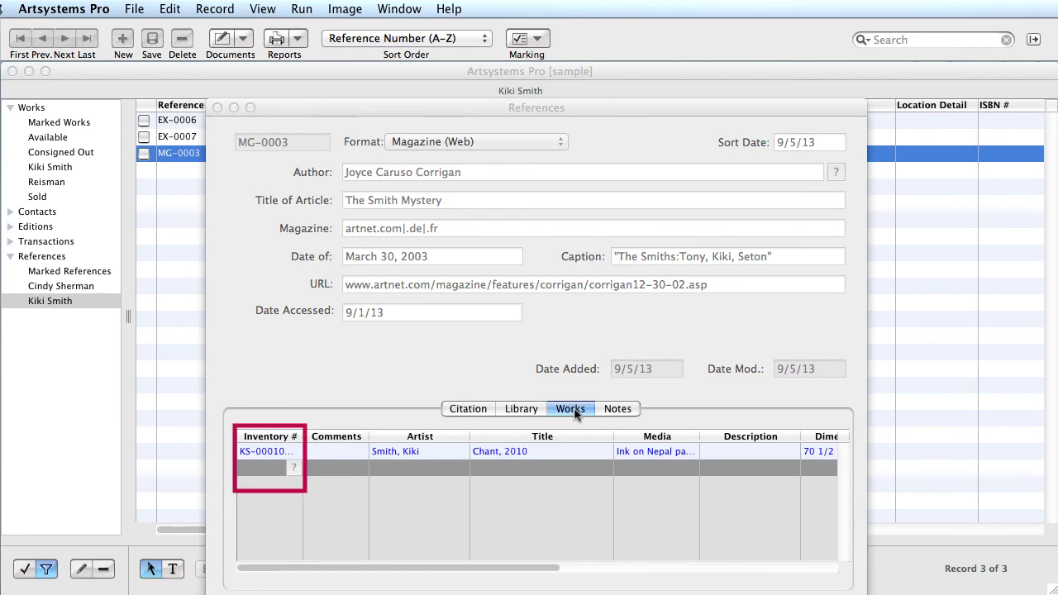
# Link the works Chant, Lamb, Spell and Wave from the Kiki Smith works view set to reference MG-0003.
pyautogui.click(293, 468)
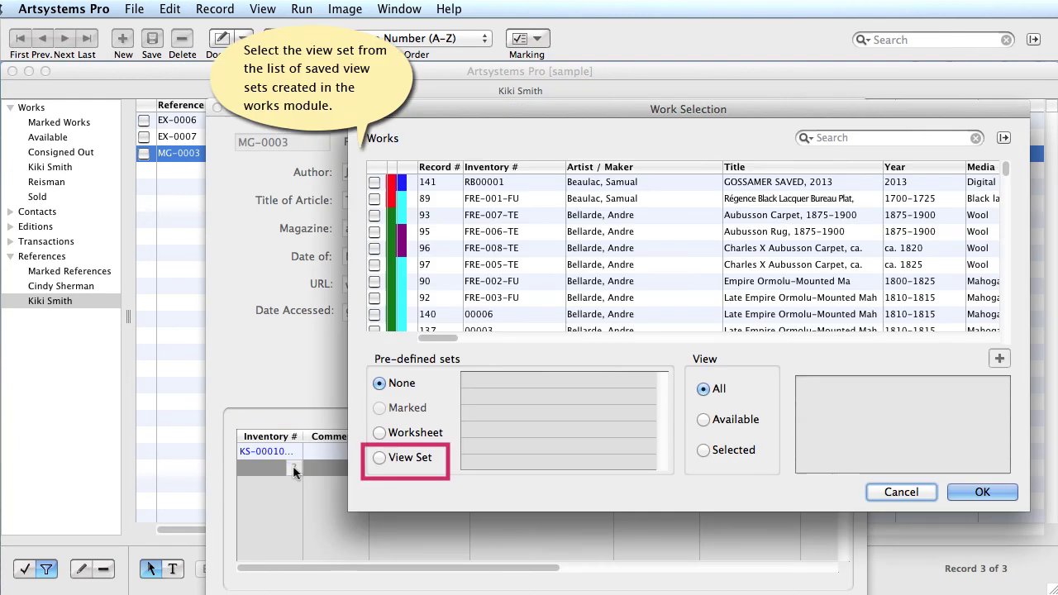
pyautogui.click(380, 459)
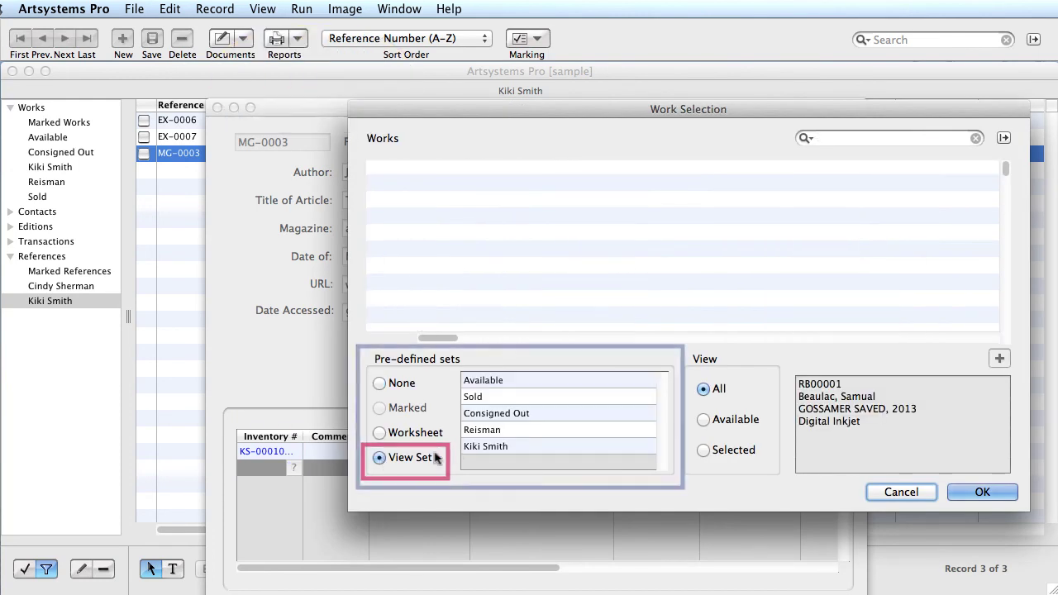
pyautogui.click(498, 447)
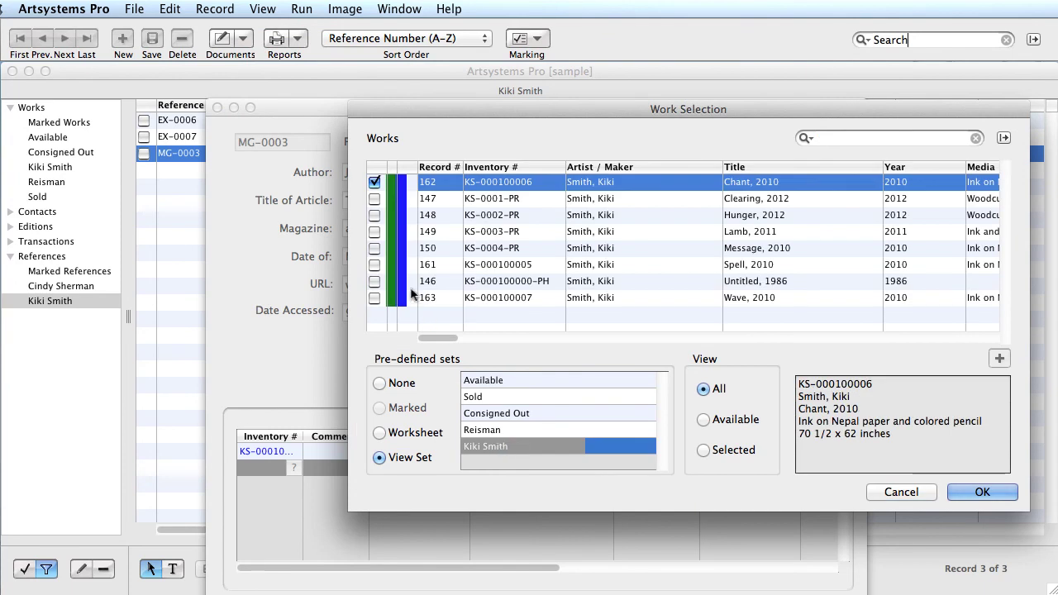
pyautogui.click(375, 232)
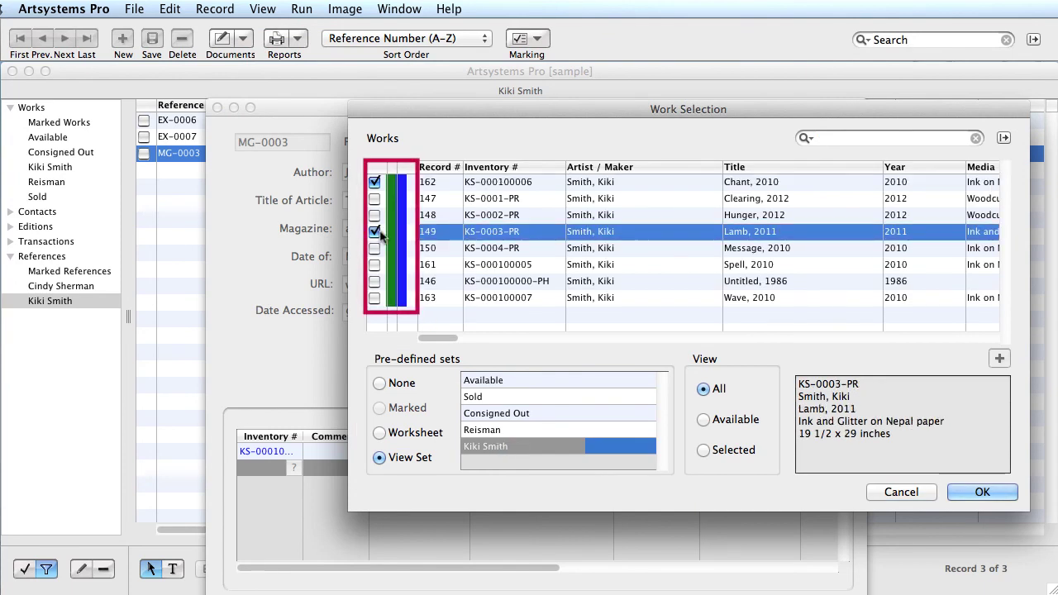
pyautogui.click(374, 264)
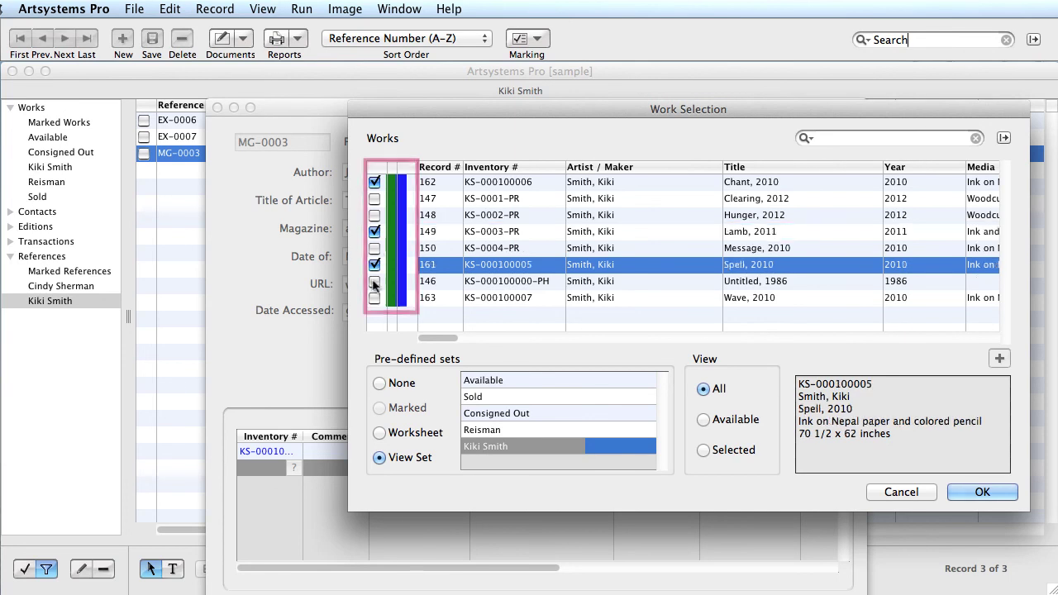
pyautogui.click(375, 298)
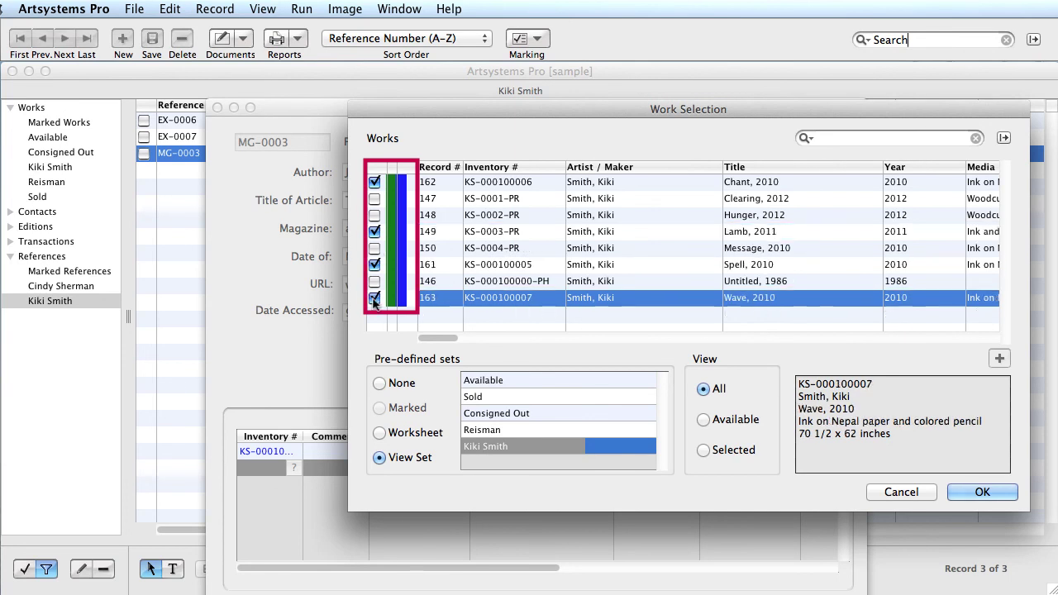
pyautogui.click(979, 493)
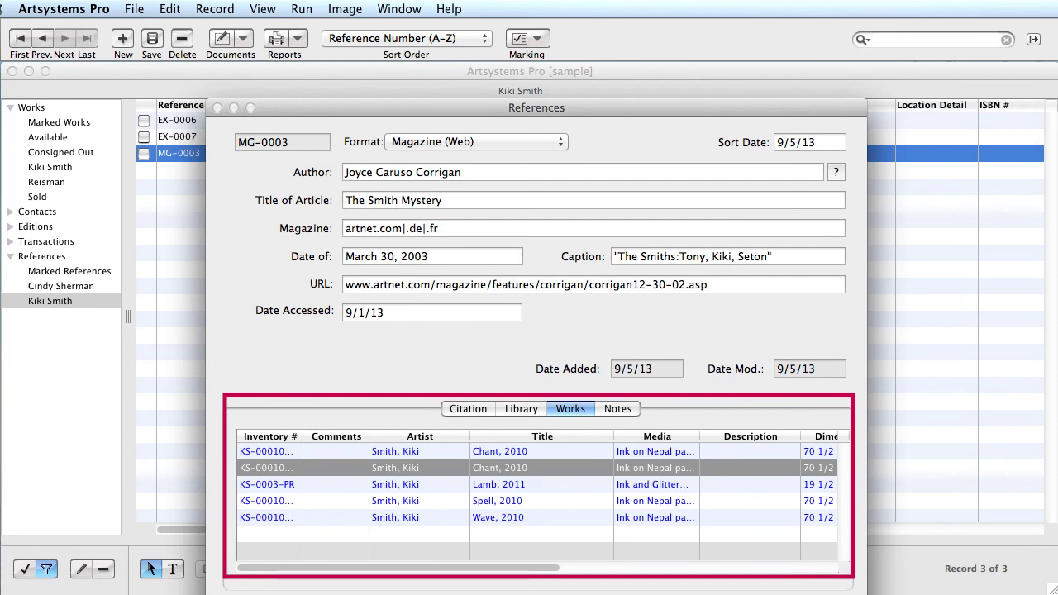
# Open the work Lamb from the works linked to MG-0003 and examine its references.
pyautogui.doubleClick(296, 486)
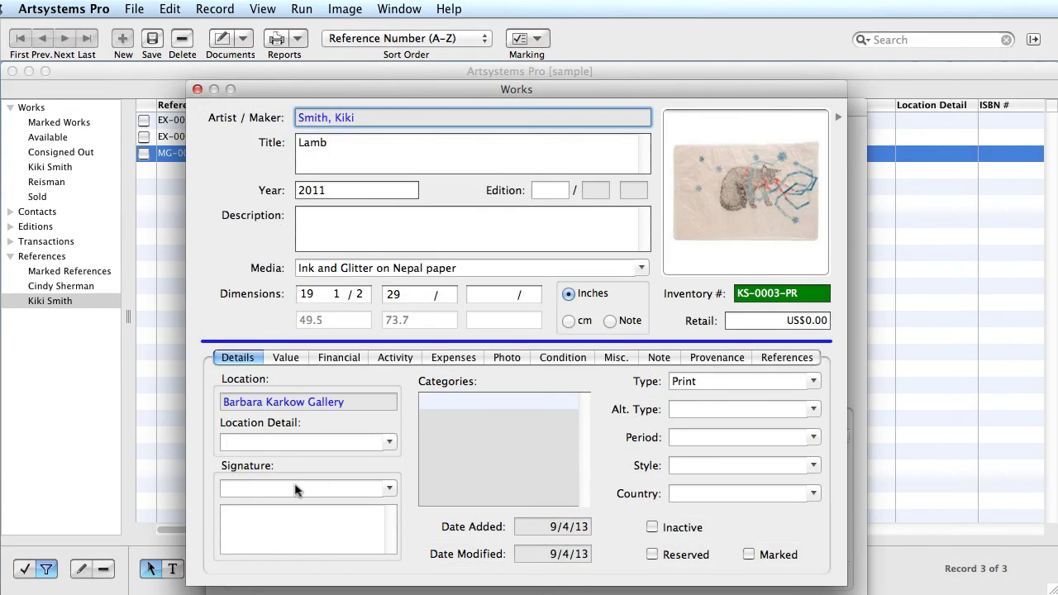
pyautogui.click(780, 359)
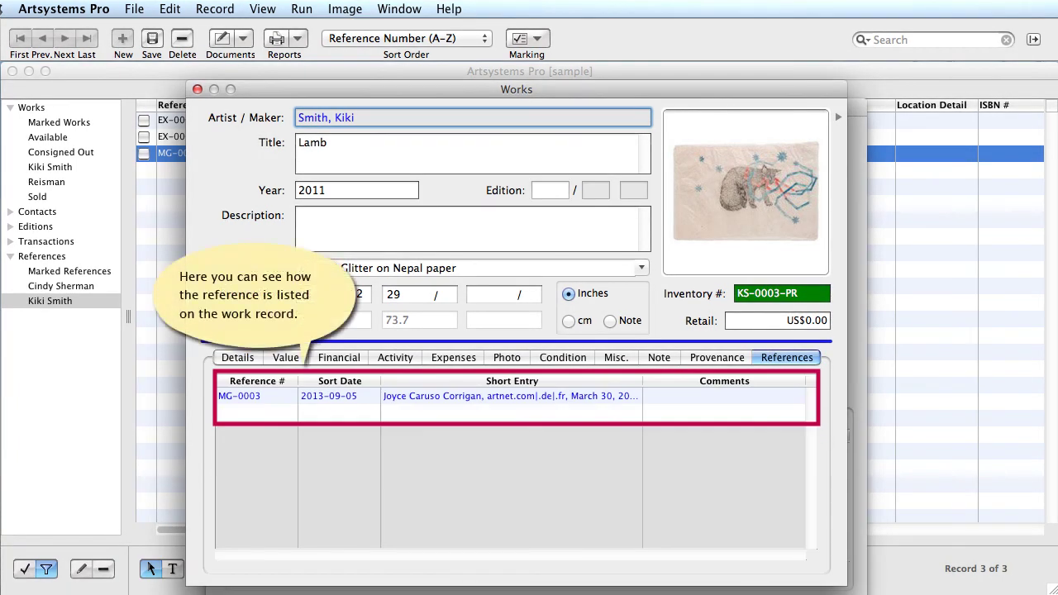